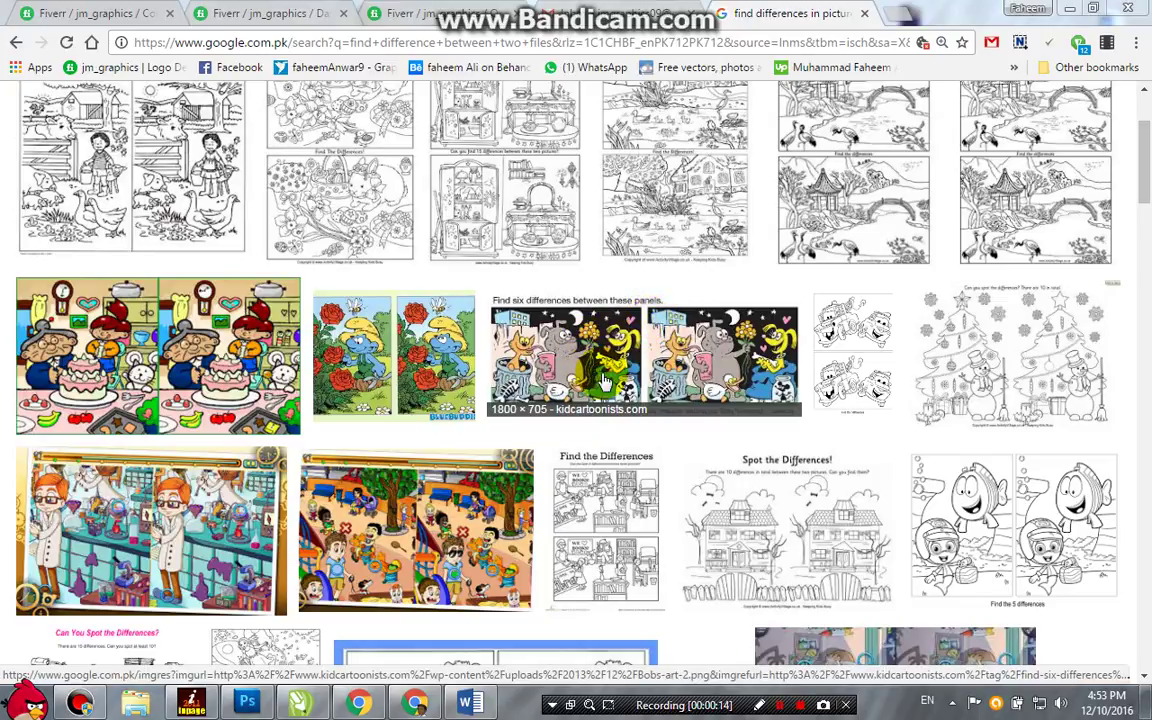
Scroll the 'find differences in pictures' image results back to the top.
scroll(1134, 195, up, 3)
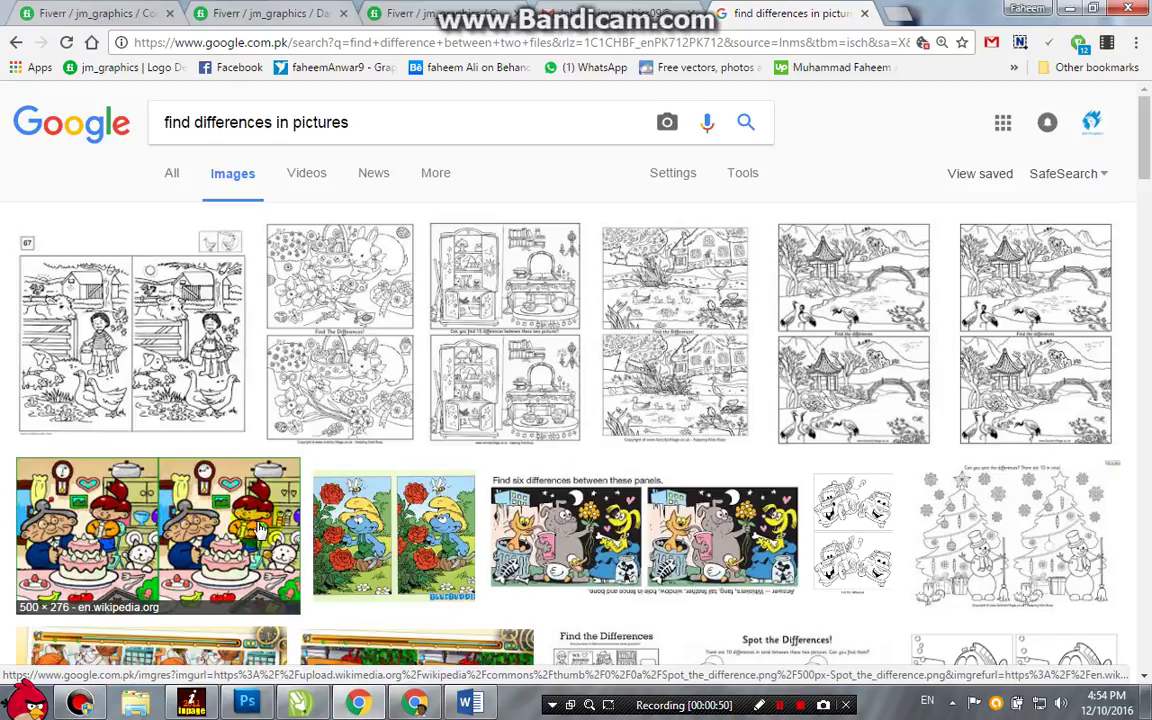
Load the cartoon image file from the desktop into Photoshop as a new Background document.
click(1071, 12)
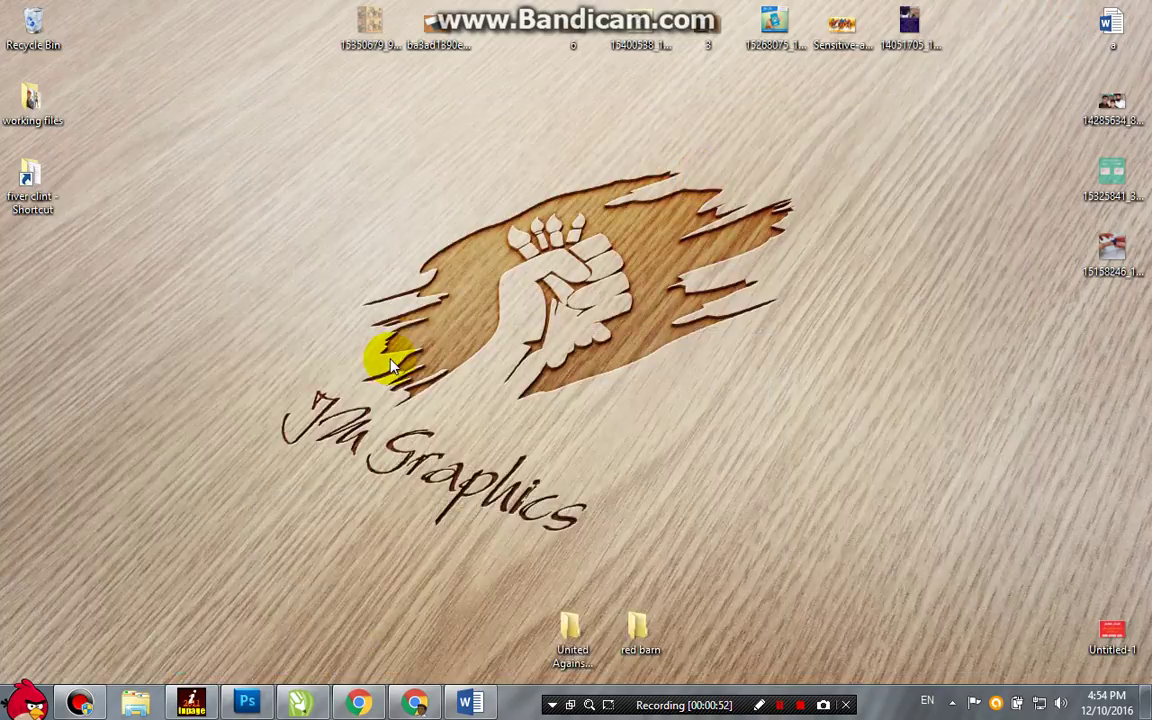
click(248, 704)
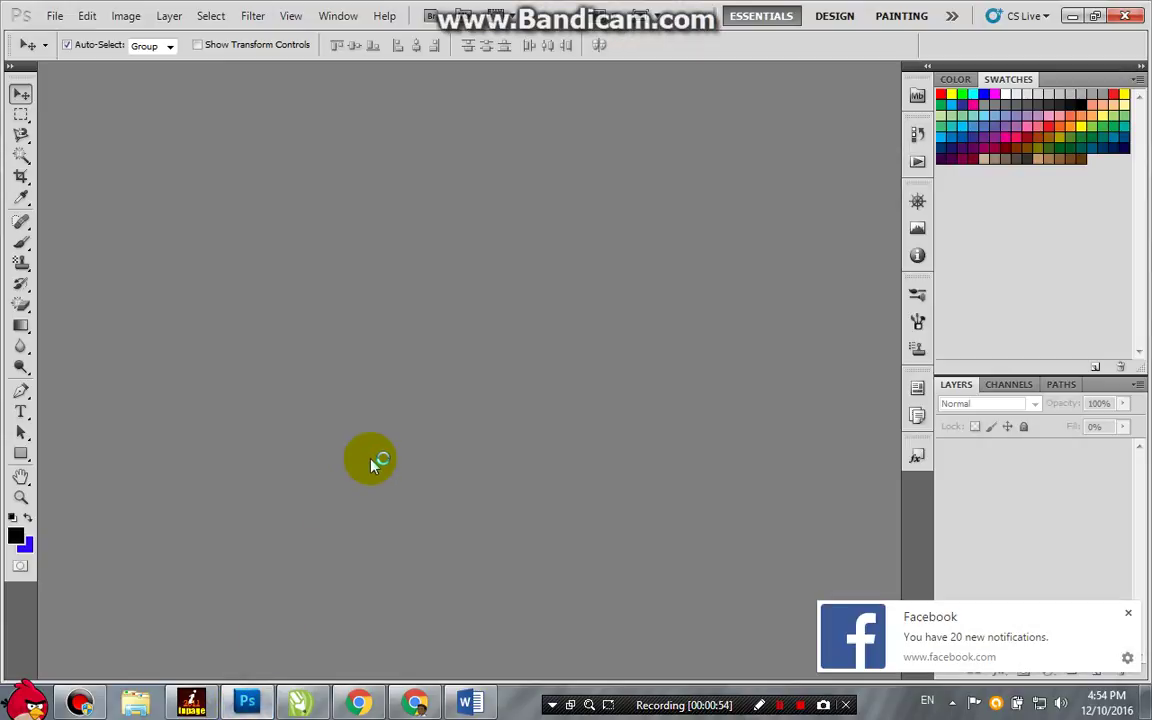
click(1128, 614)
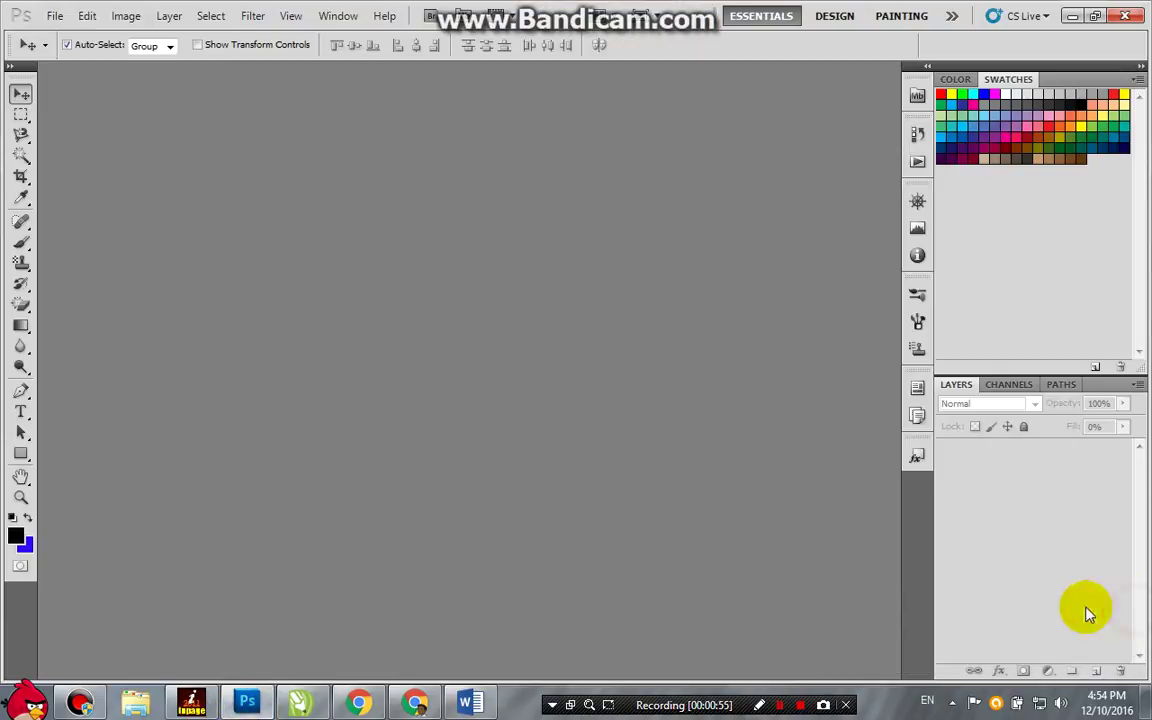
click(1072, 20)
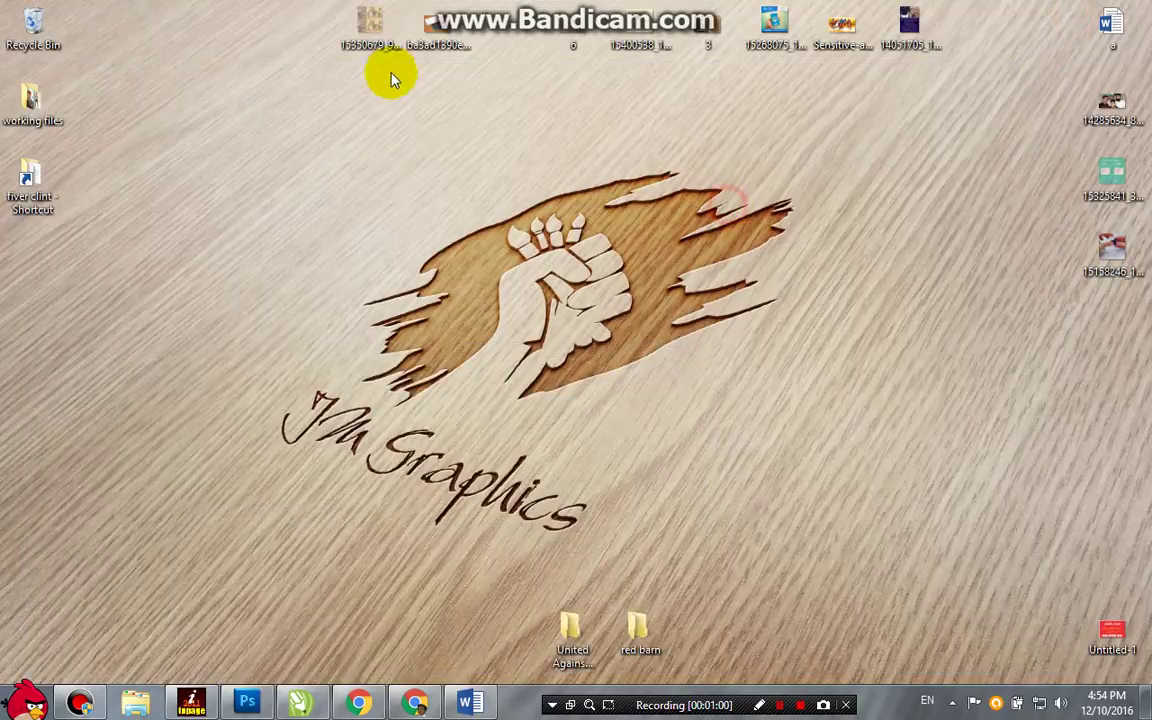
mouse_move(370, 50)
mouse_down()
mouse_move(240, 262)
mouse_move(262, 710)
mouse_move(365, 520)
mouse_up()
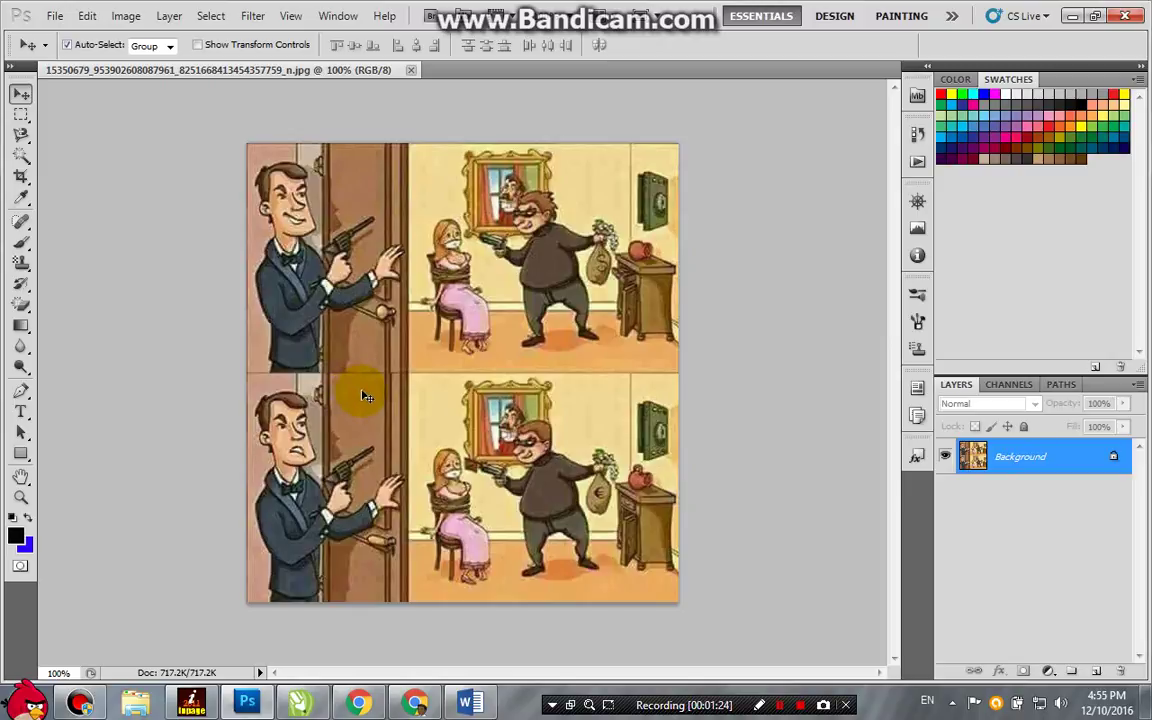
Copy the top cartoon panel onto a new Layer 1 using a rectangular selection.
click(21, 116)
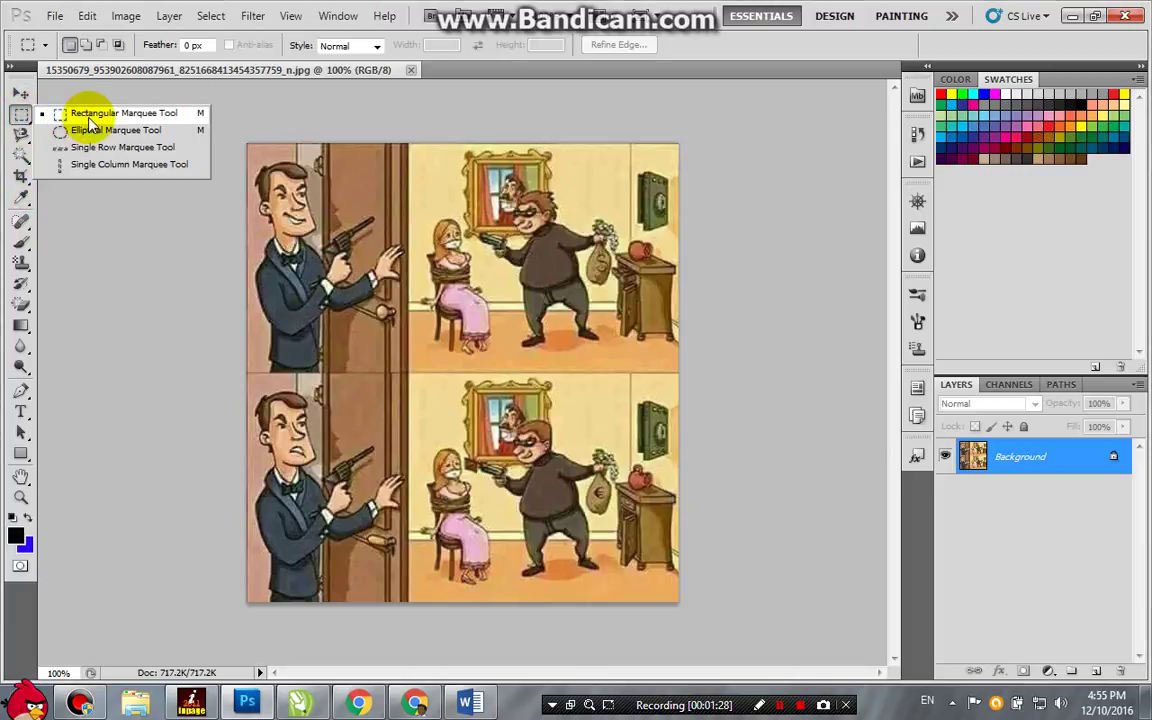
click(157, 120)
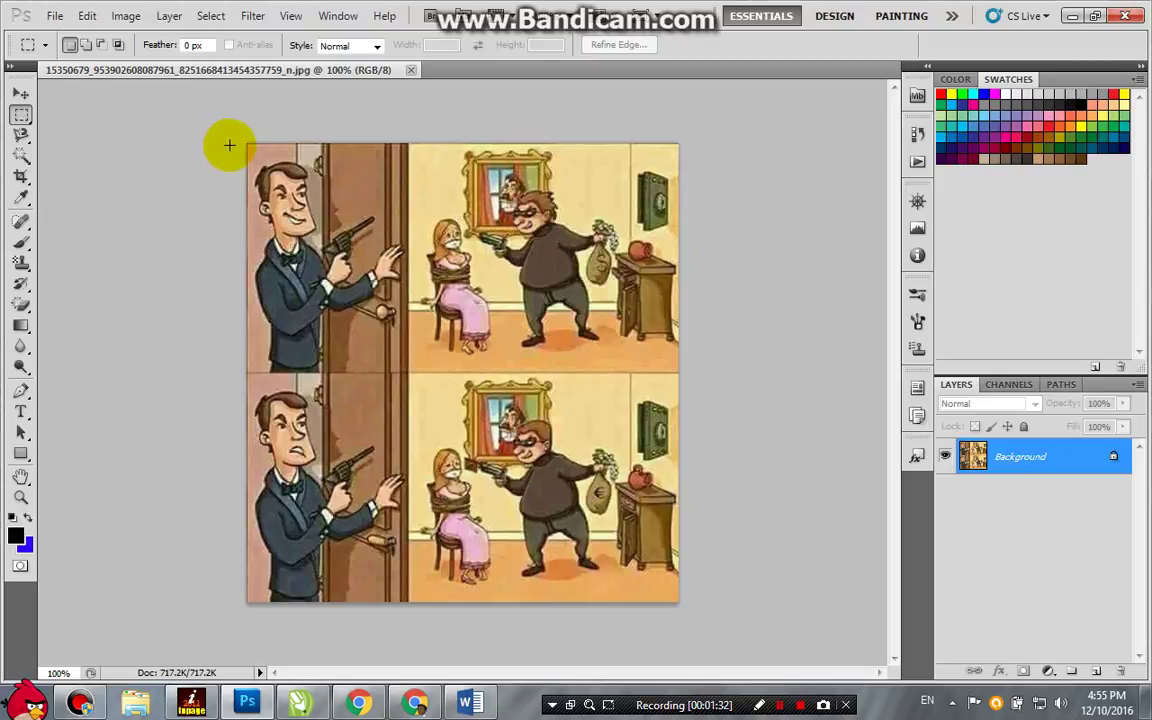
drag(237, 132, 691, 372)
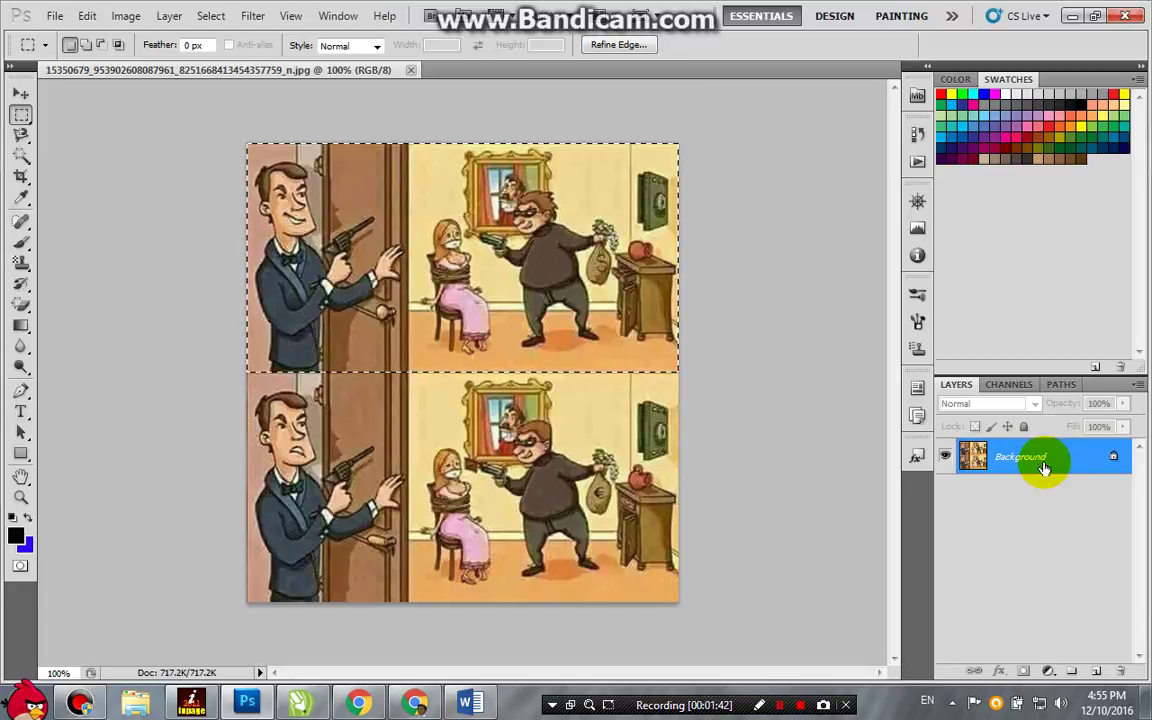
key(ctrl+j)
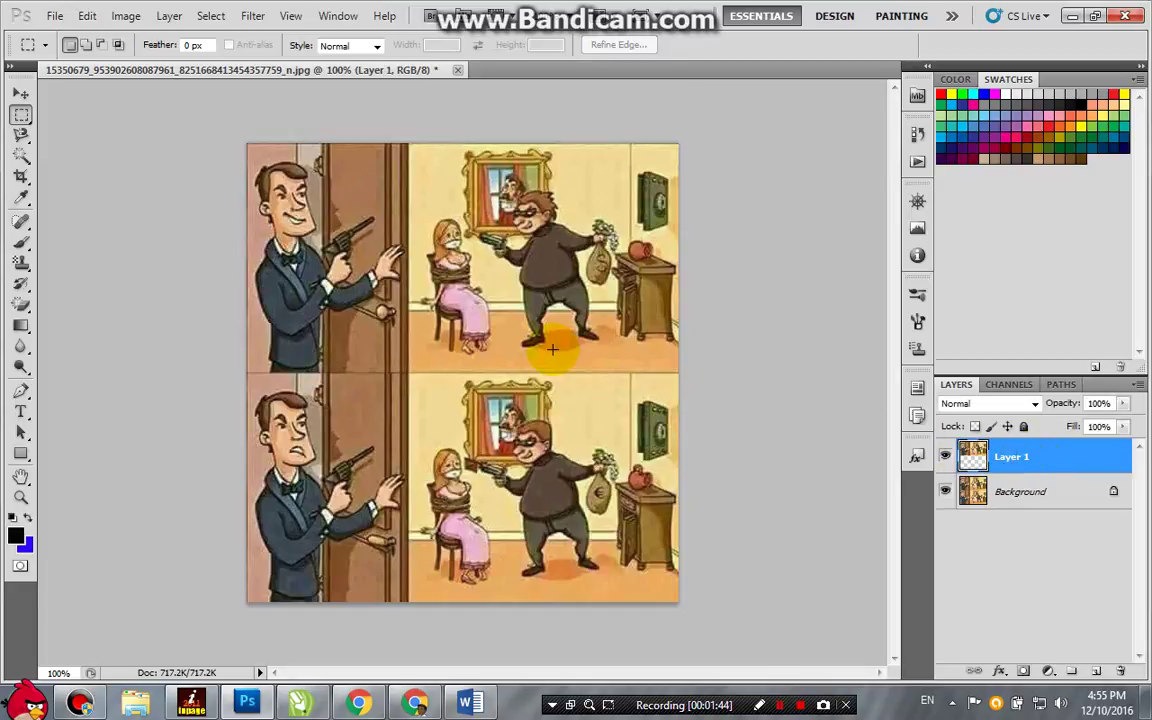
Move Layer 1 down so it lines up over the bottom panel.
key(v)
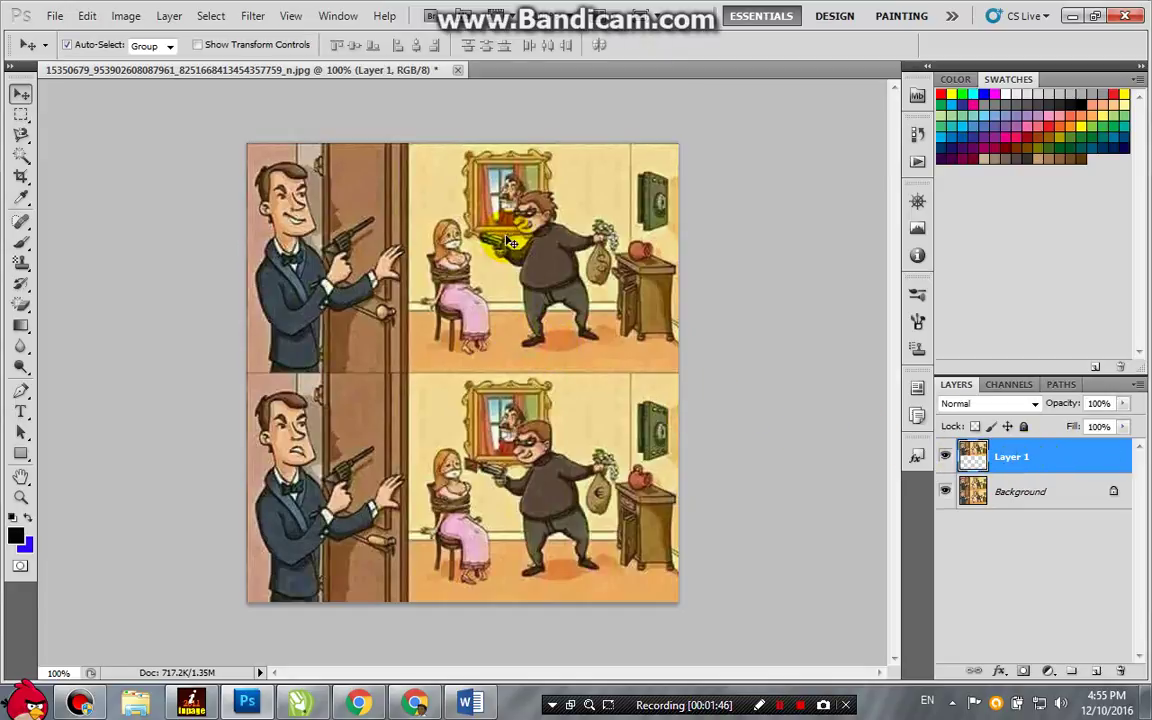
mouse_move(504, 259)
mouse_down()
mouse_move(519, 342)
mouse_move(506, 481)
mouse_move(507, 471)
mouse_up()
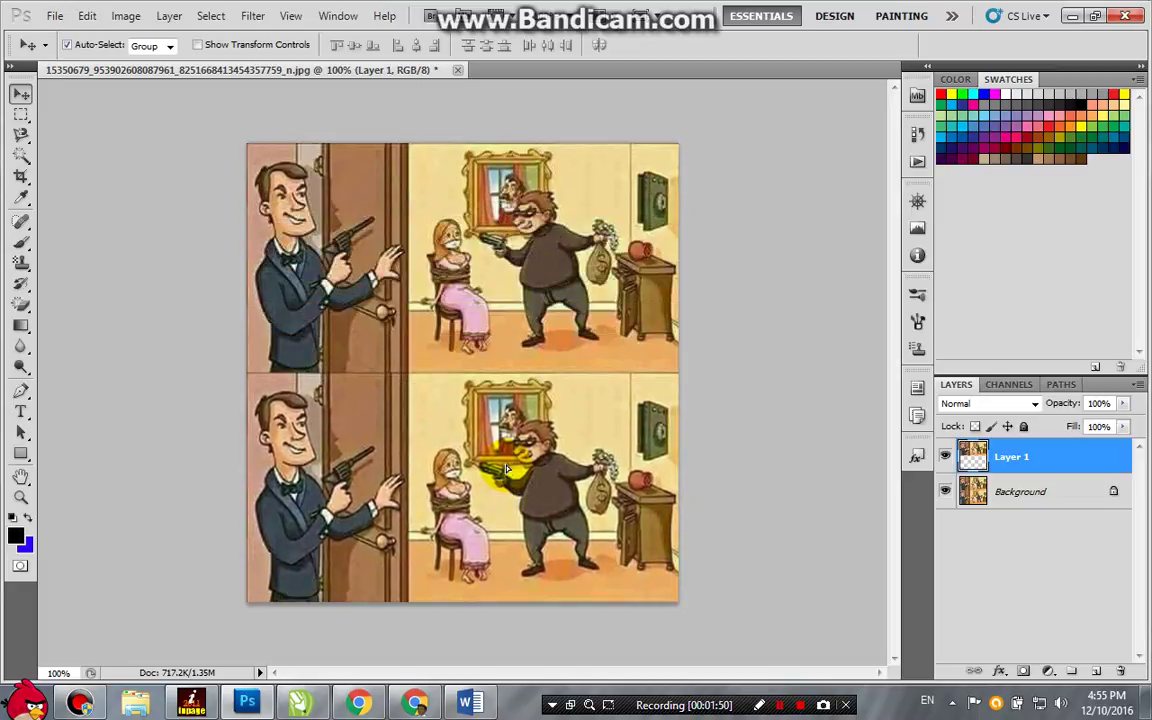
mouse_move(278, 393)
mouse_down()
mouse_move(298, 403)
mouse_move(290, 394)
mouse_up()
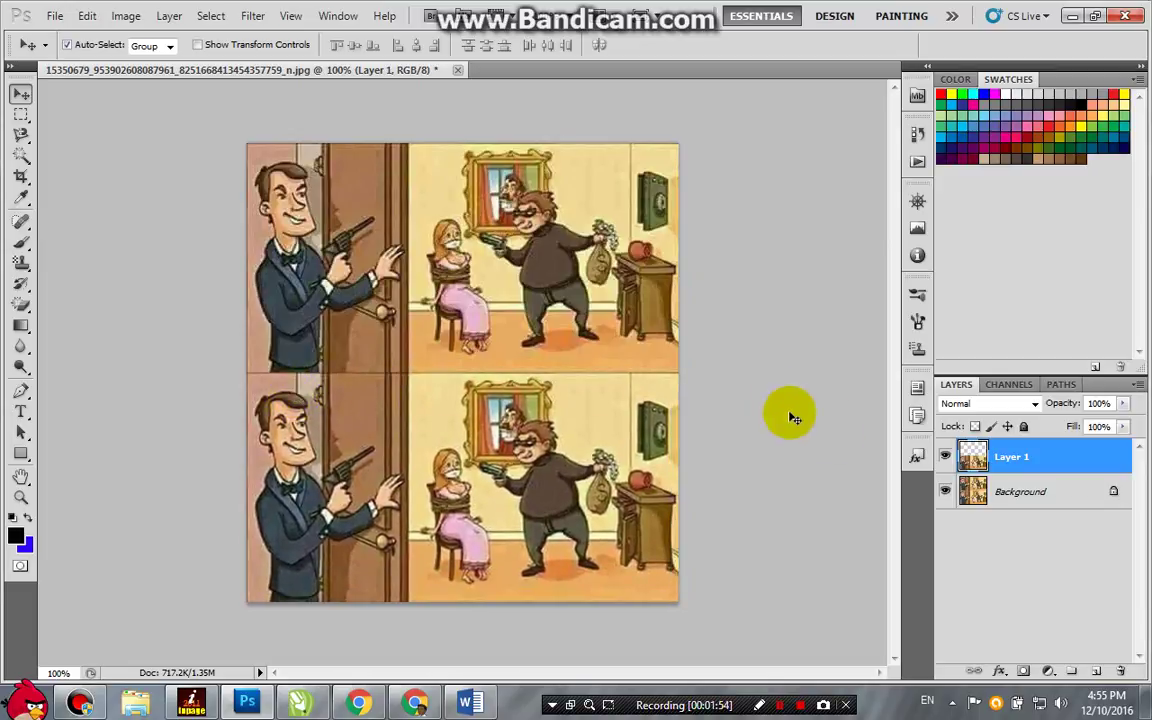
Crop the canvas to just the lower panel with the Crop Tool.
click(22, 178)
click(77, 178)
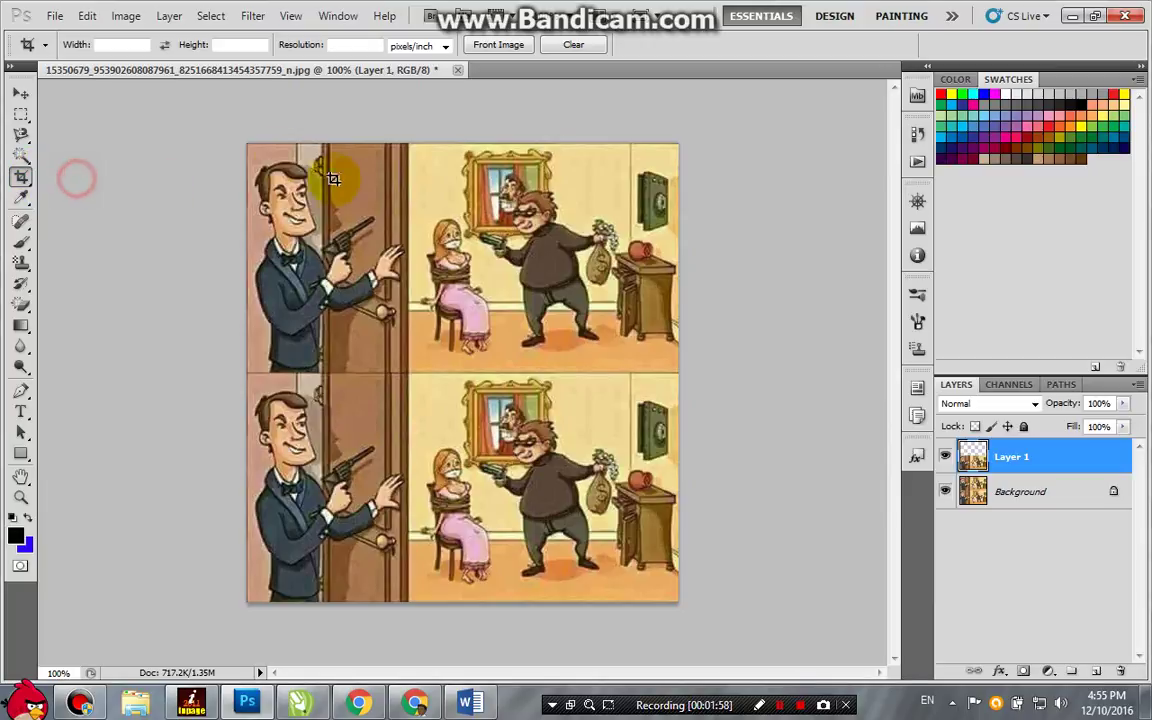
mouse_move(246, 374)
mouse_down()
mouse_move(684, 558)
mouse_move(706, 602)
mouse_up()
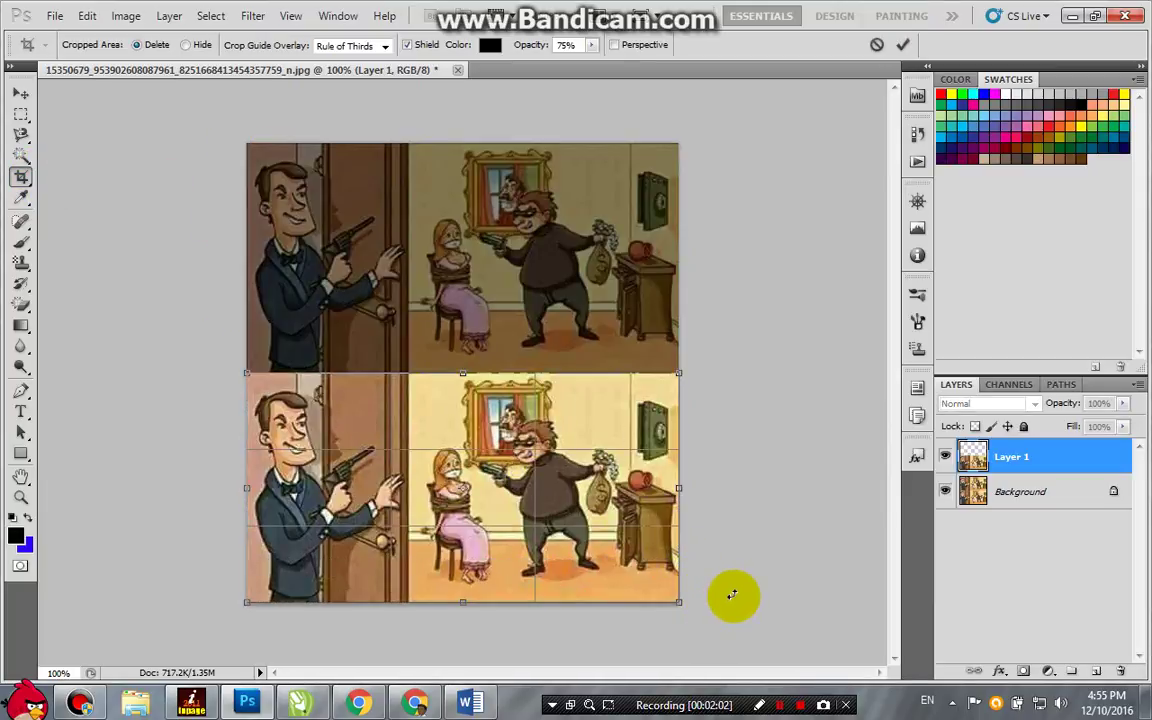
key(Return)
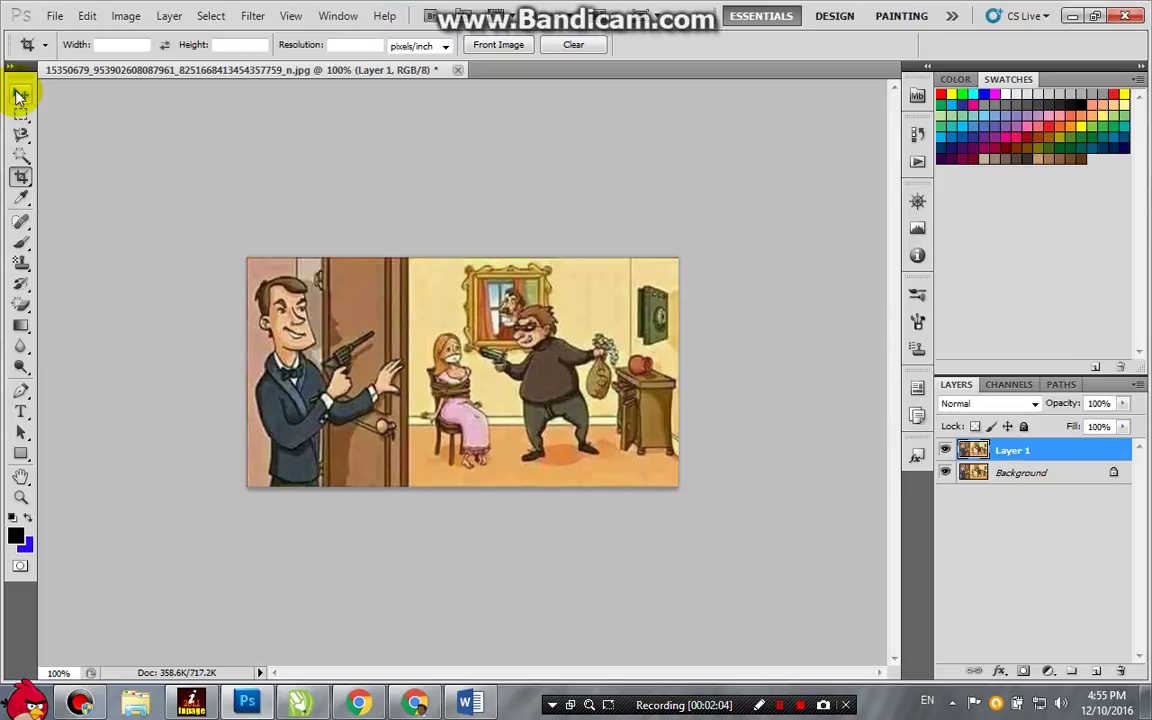
click(19, 94)
click(945, 452)
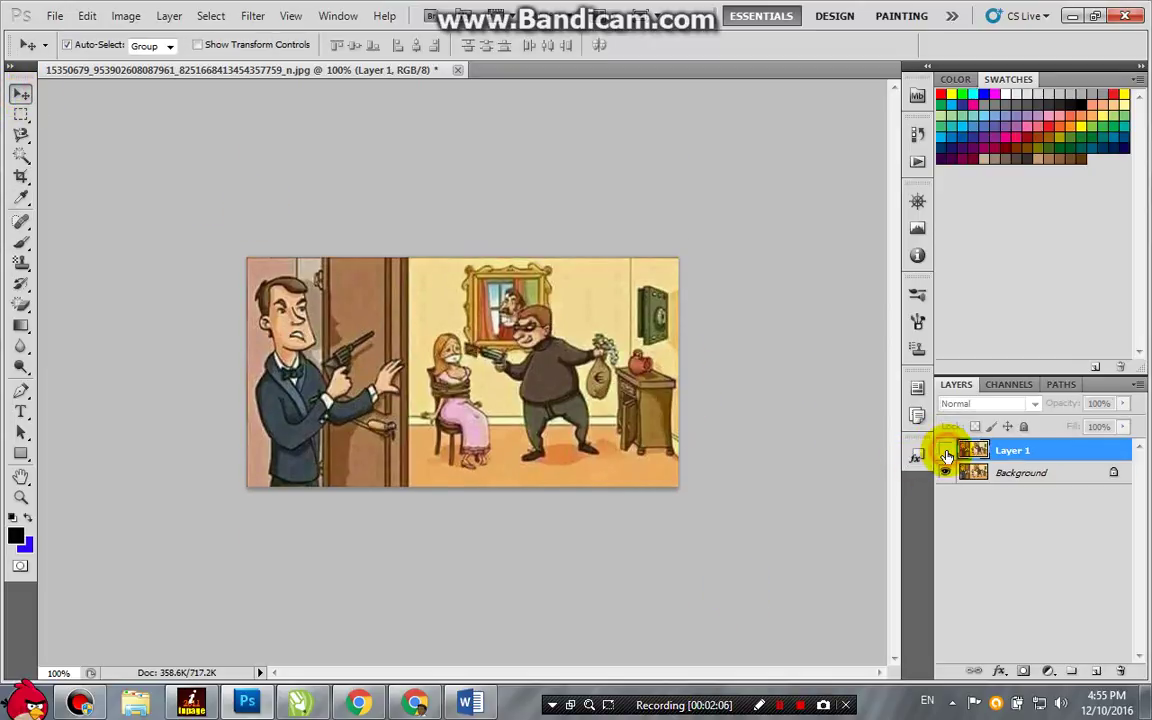
click(945, 452)
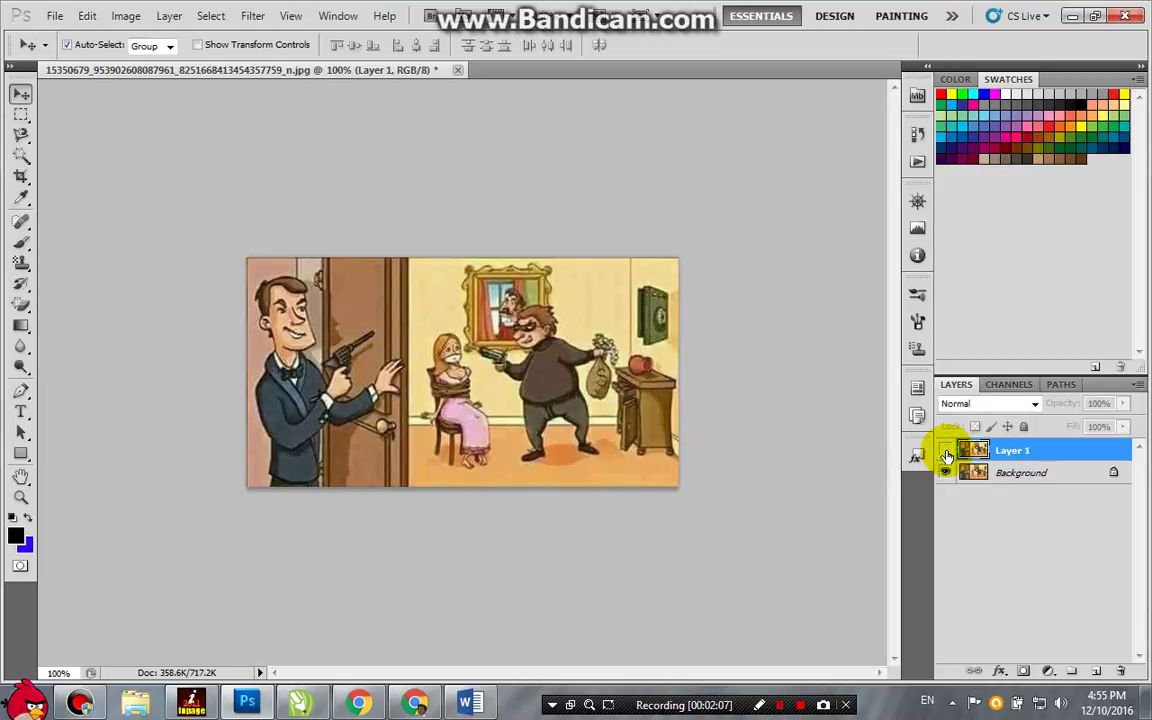
click(945, 452)
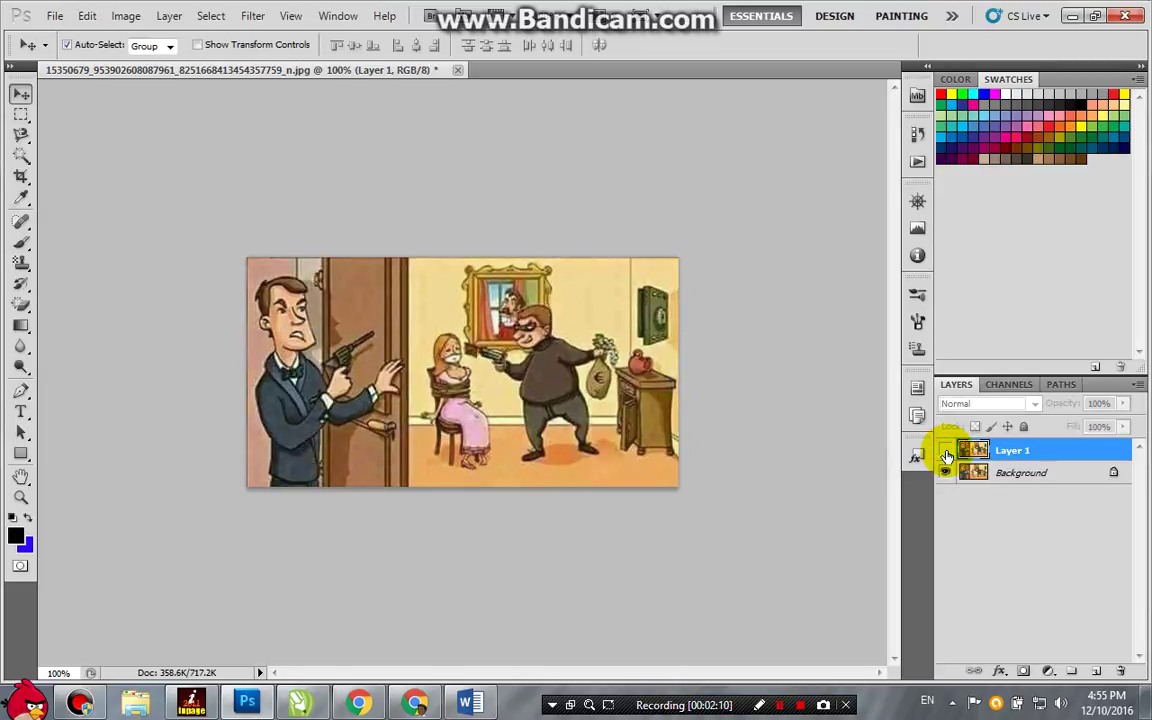
click(945, 452)
click(945, 452)
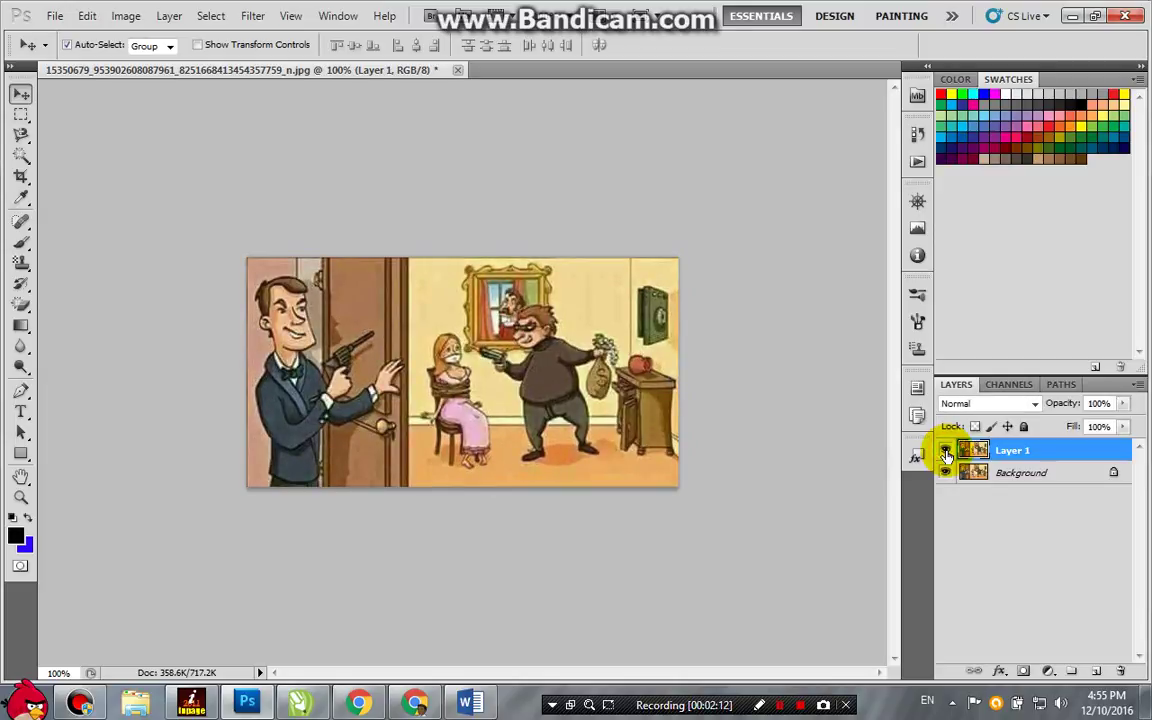
click(945, 452)
click(945, 452)
click(945, 452)
click(946, 453)
click(946, 453)
click(946, 453)
click(946, 453)
click(946, 453)
click(946, 453)
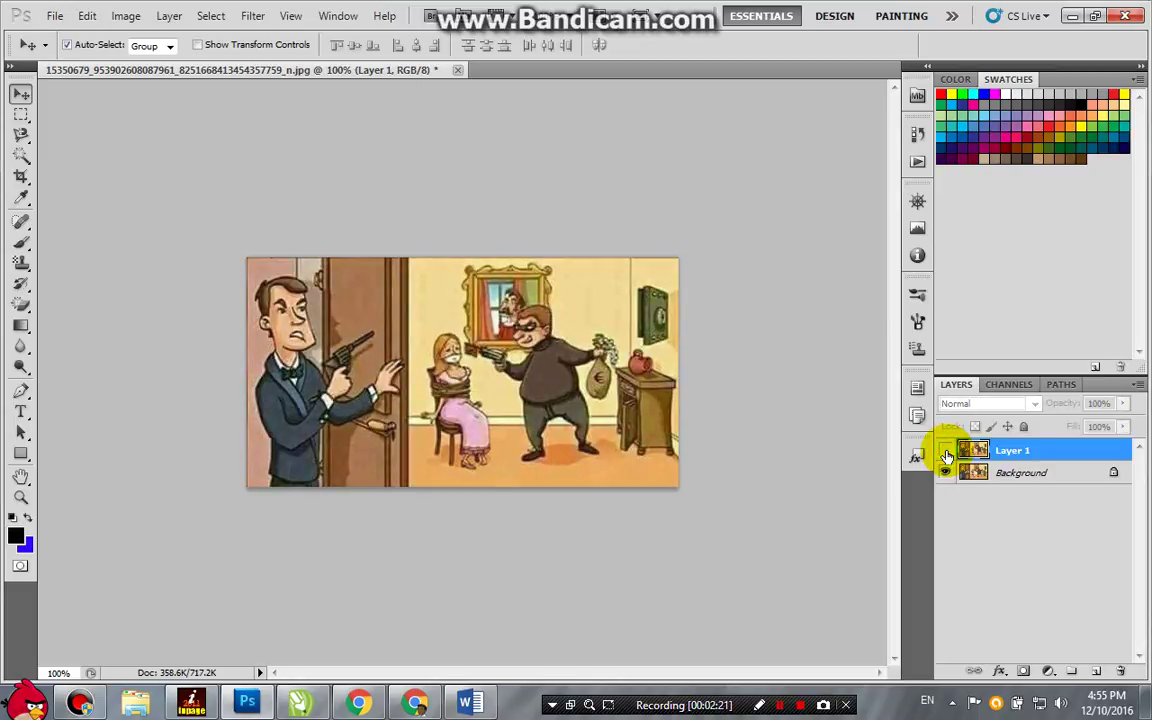
click(946, 453)
click(946, 453)
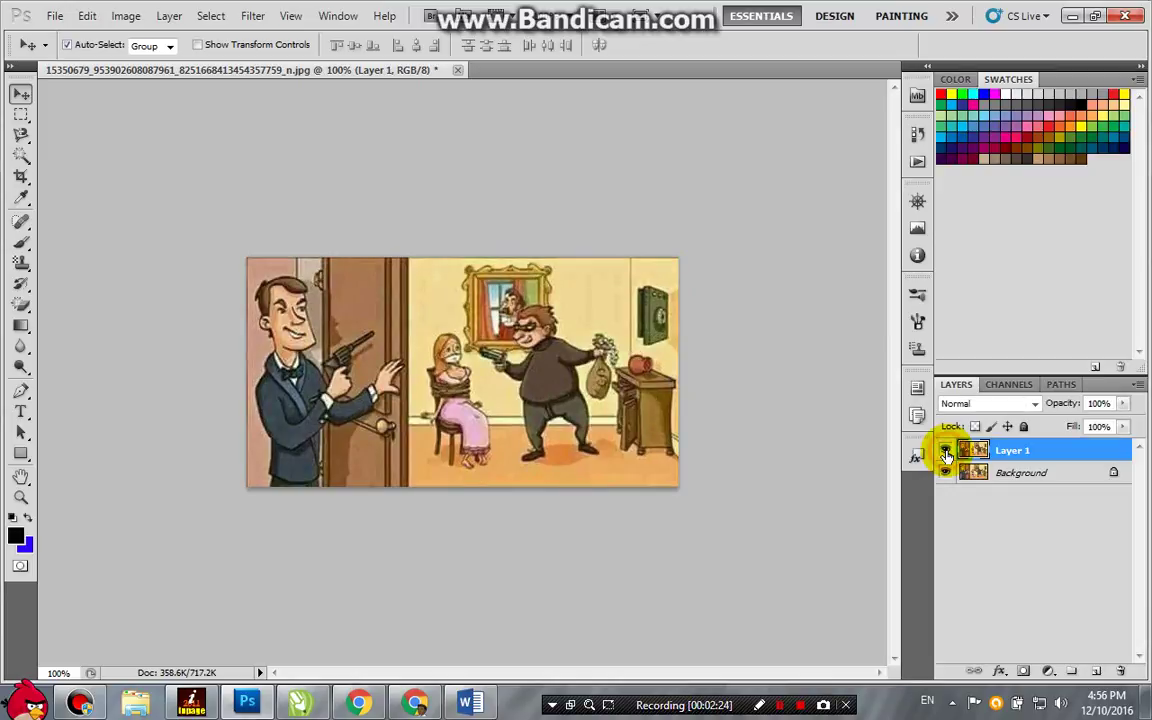
click(946, 453)
click(946, 453)
click(946, 453)
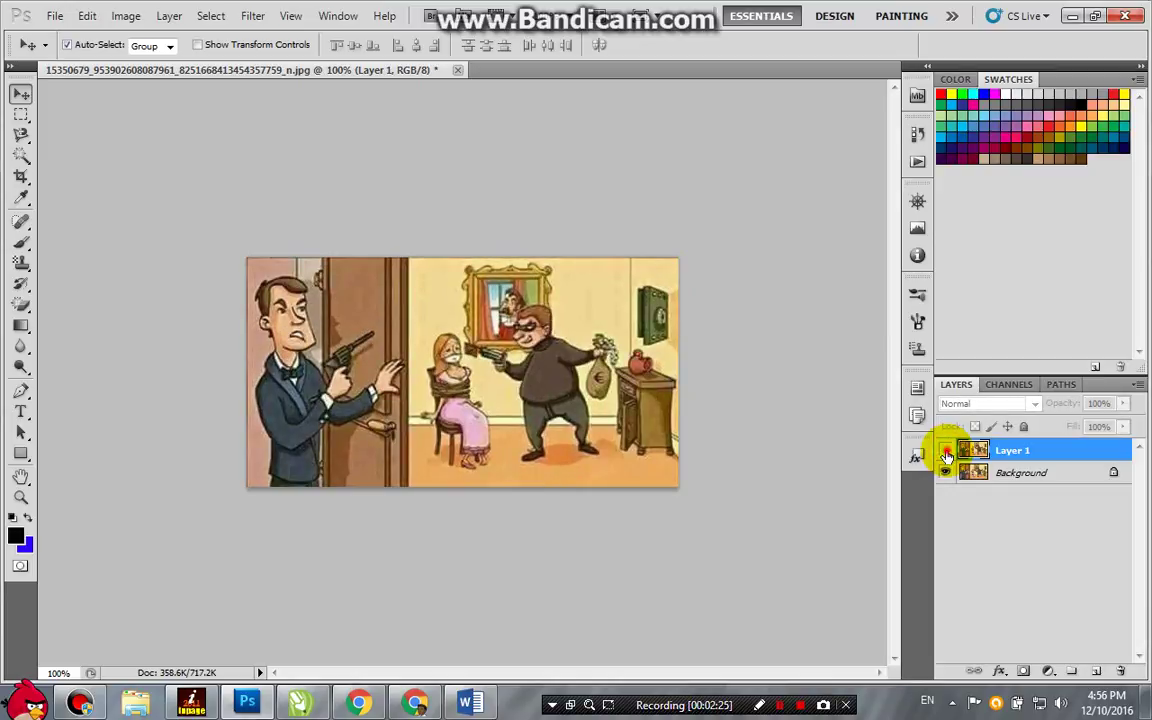
Lower Layer 1's opacity to preview the Background underneath.
click(1122, 405)
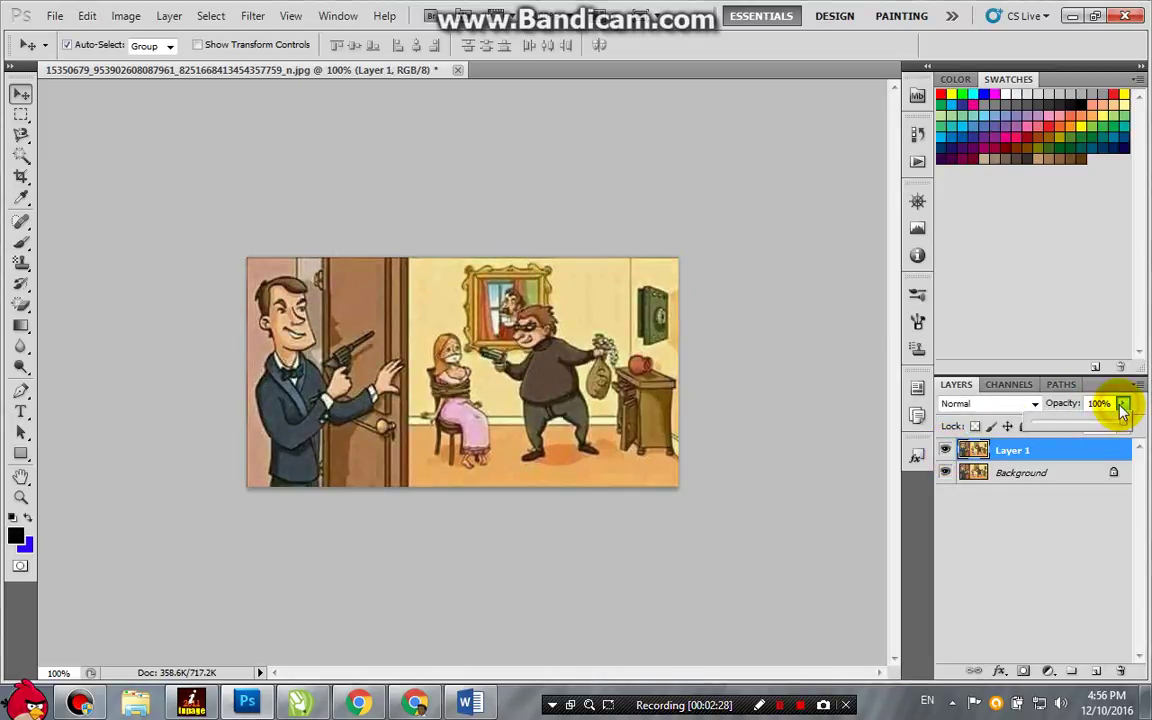
mouse_move(1127, 427)
mouse_down()
mouse_move(1066, 447)
mouse_move(1121, 442)
mouse_move(1052, 447)
mouse_move(1136, 440)
mouse_move(1067, 415)
mouse_move(1054, 428)
mouse_move(1140, 430)
mouse_move(1016, 419)
mouse_move(1141, 436)
mouse_up()
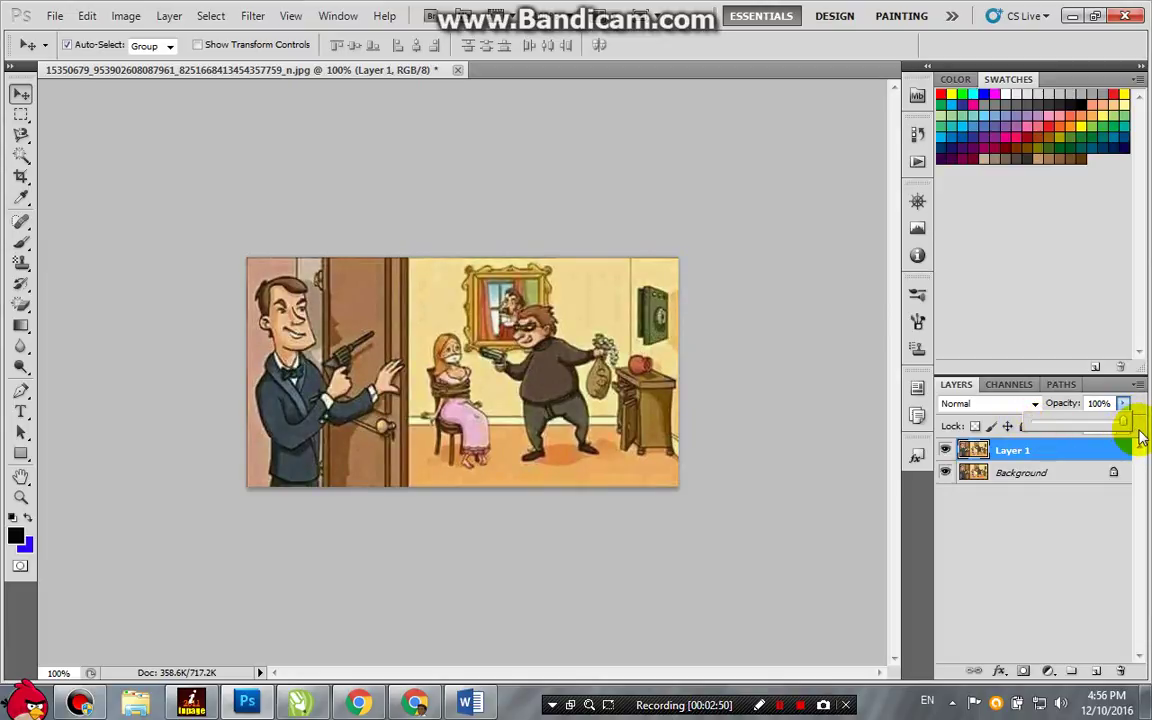
click(1142, 428)
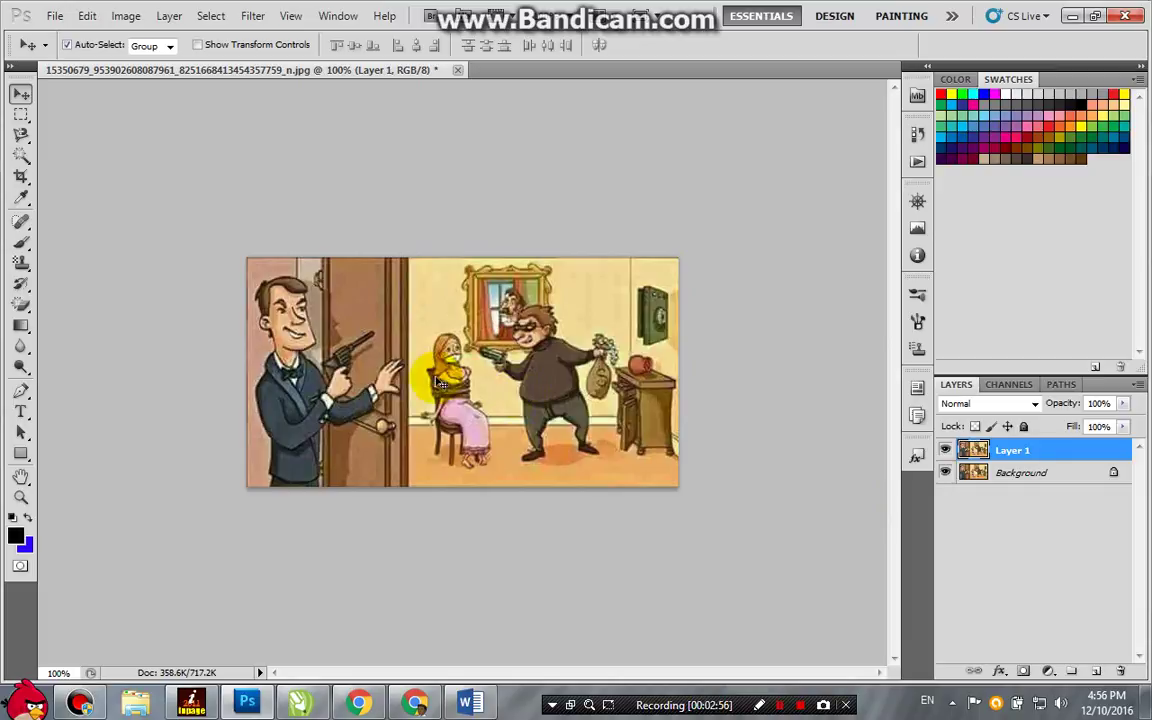
Switch to YouTube, back to the cartoon, then to the Google Images results.
click(415, 703)
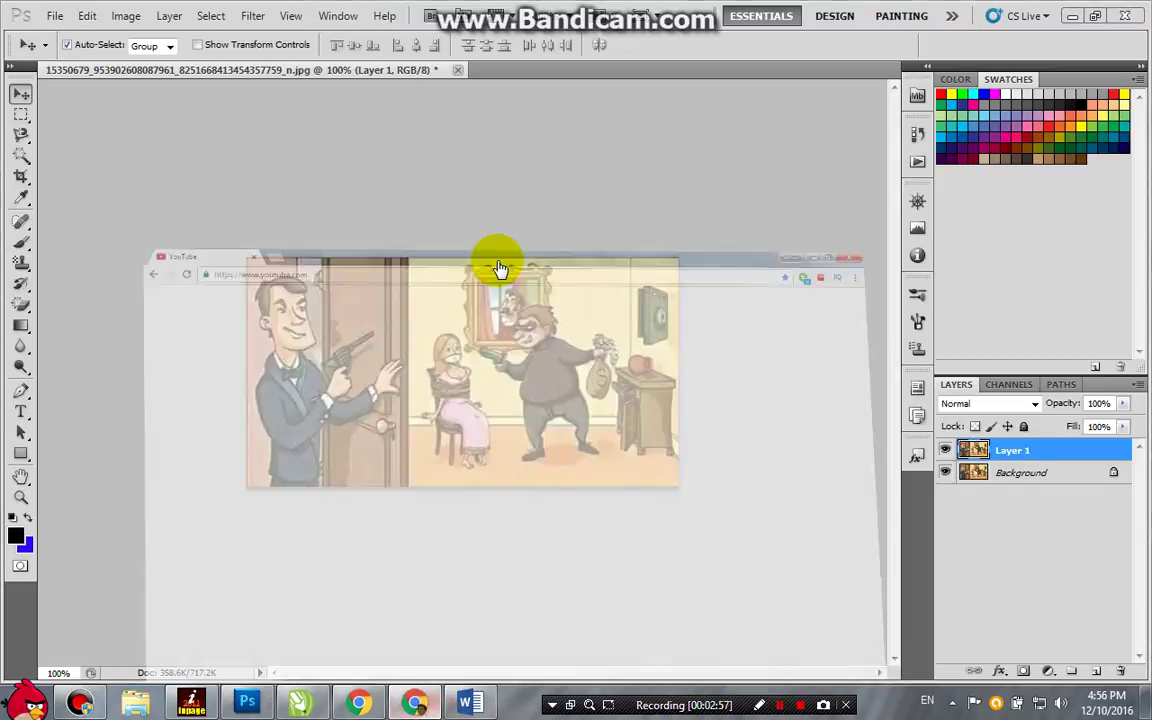
key(alt+Tab)
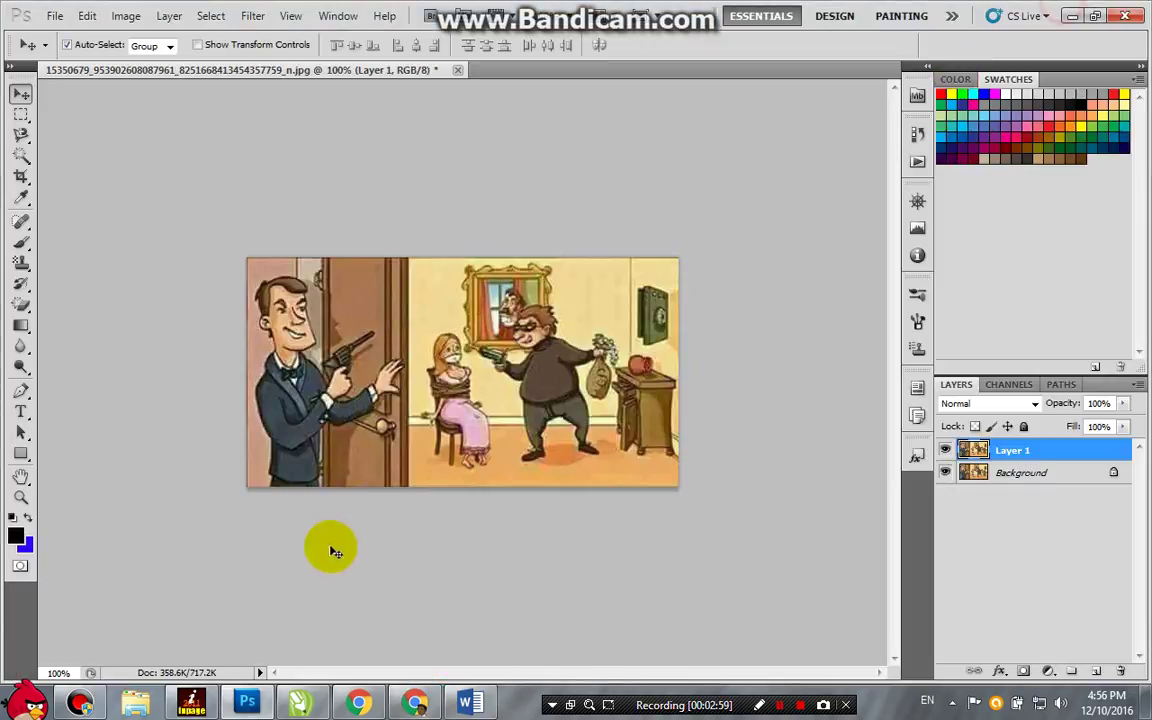
key(alt+Tab)
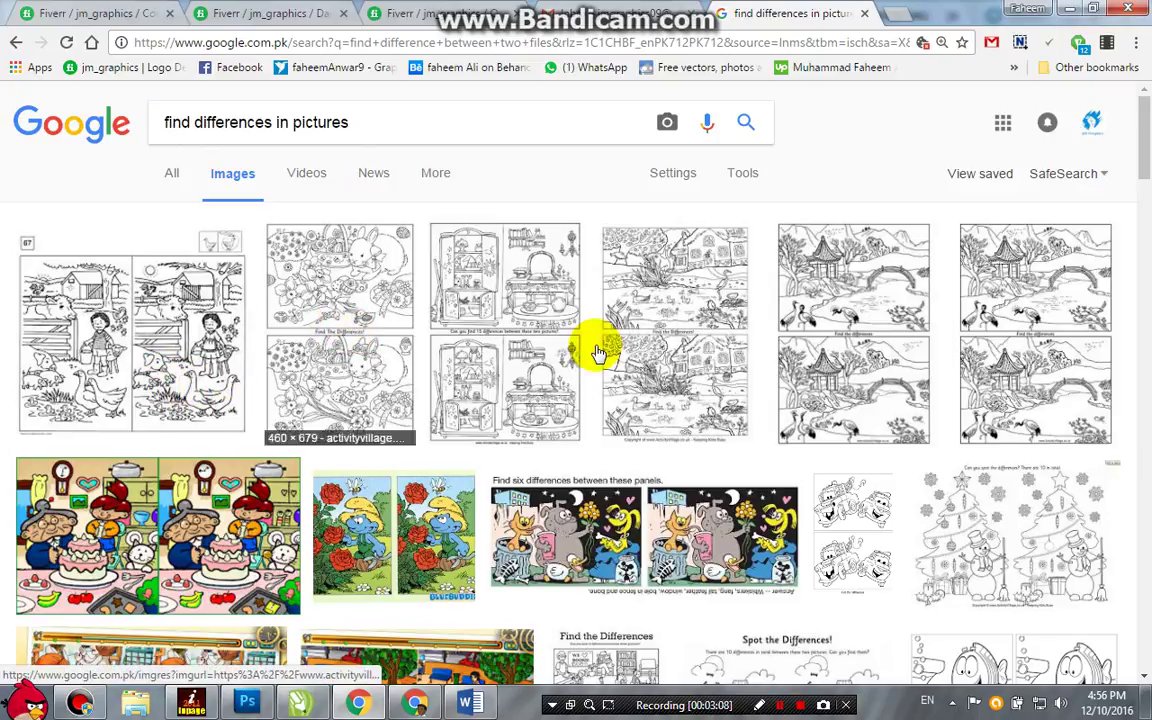
Browse down the Google Images results, then minimize Chrome to return to the cartoon.
scroll(597, 347, down, 2)
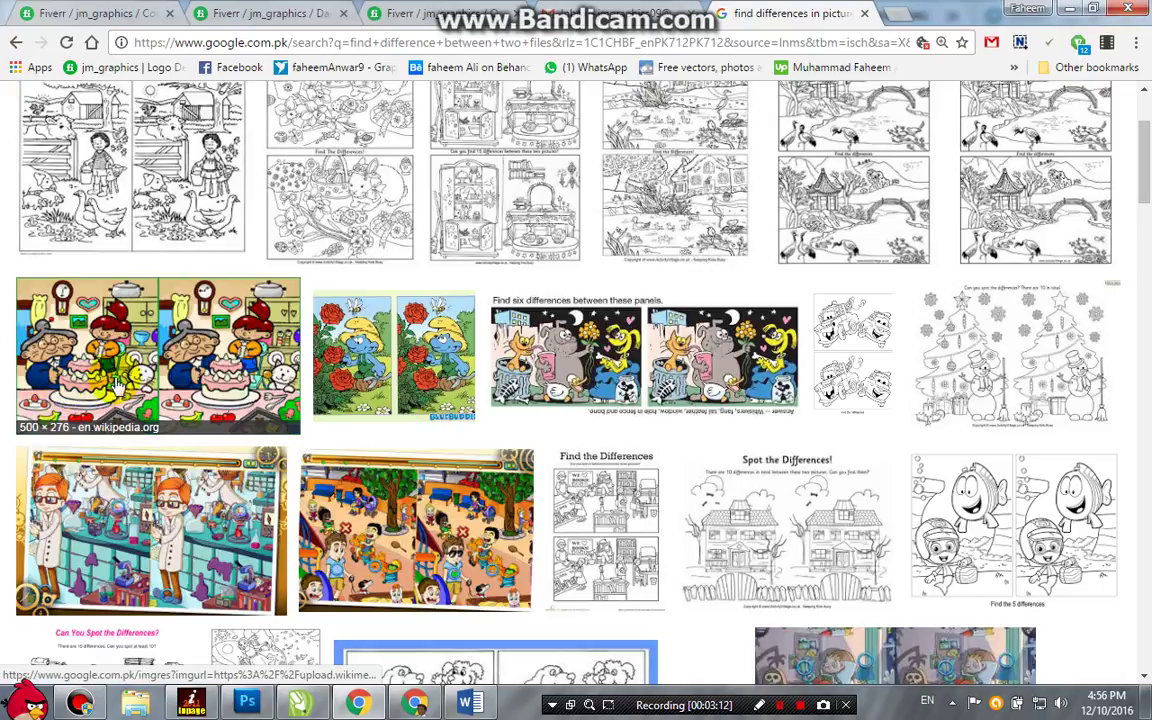
click(1069, 9)
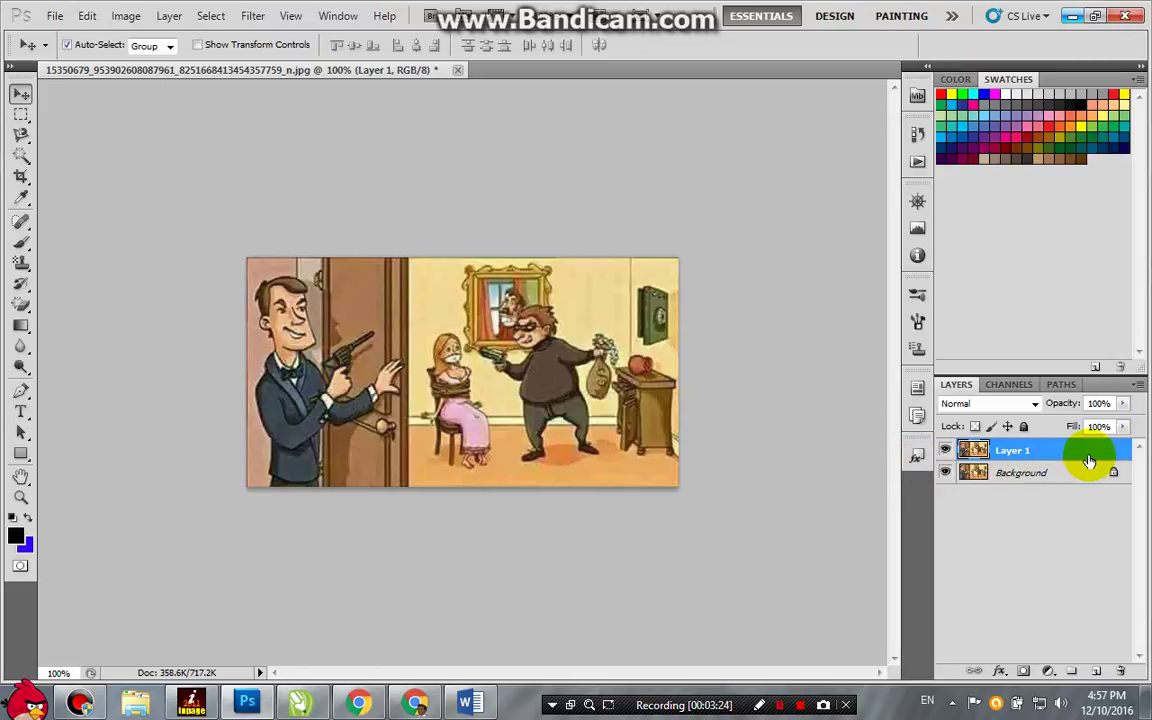
Toggle Layer 1 and Background visibility, then make Background the active layer.
click(945, 451)
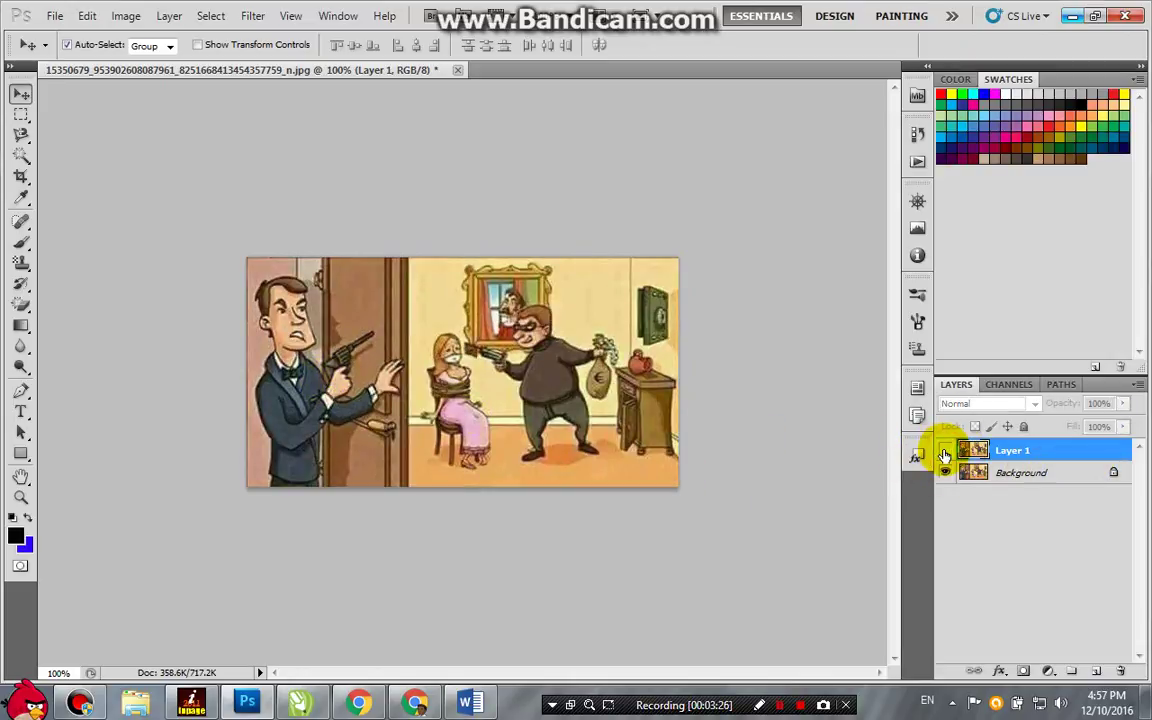
click(945, 451)
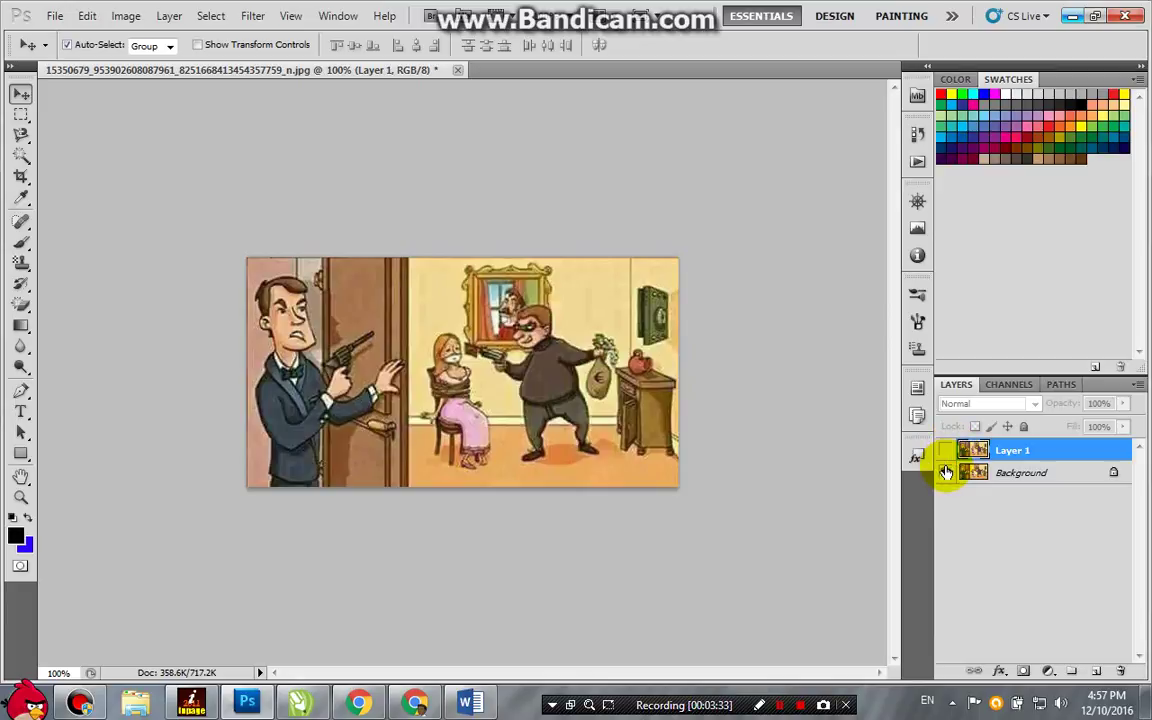
click(945, 472)
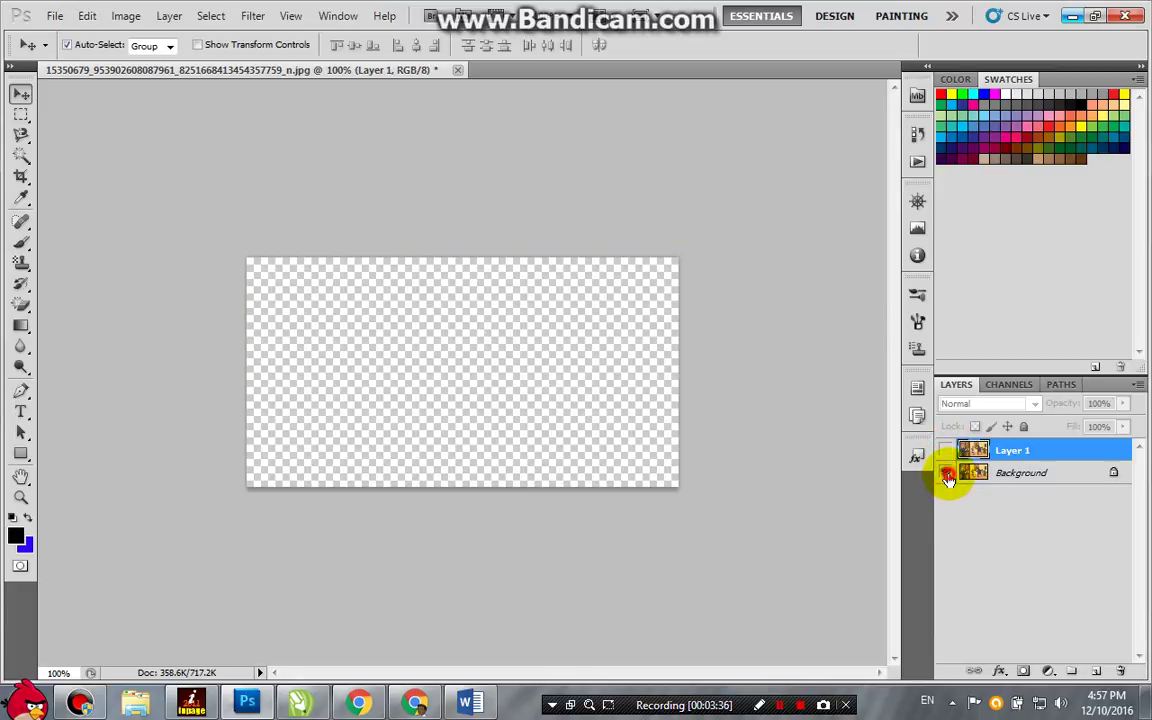
click(946, 474)
click(984, 474)
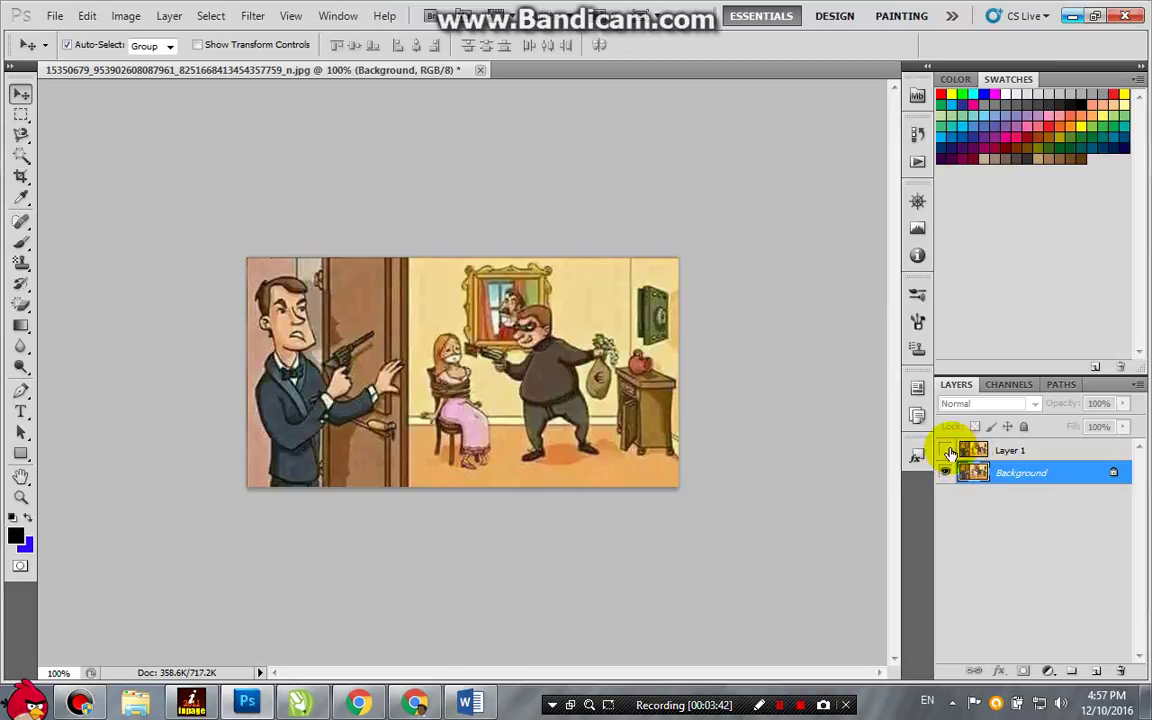
Flip Layer 1's visibility repeatedly to compare smiling and frowning versions, ending visible.
click(948, 451)
click(948, 451)
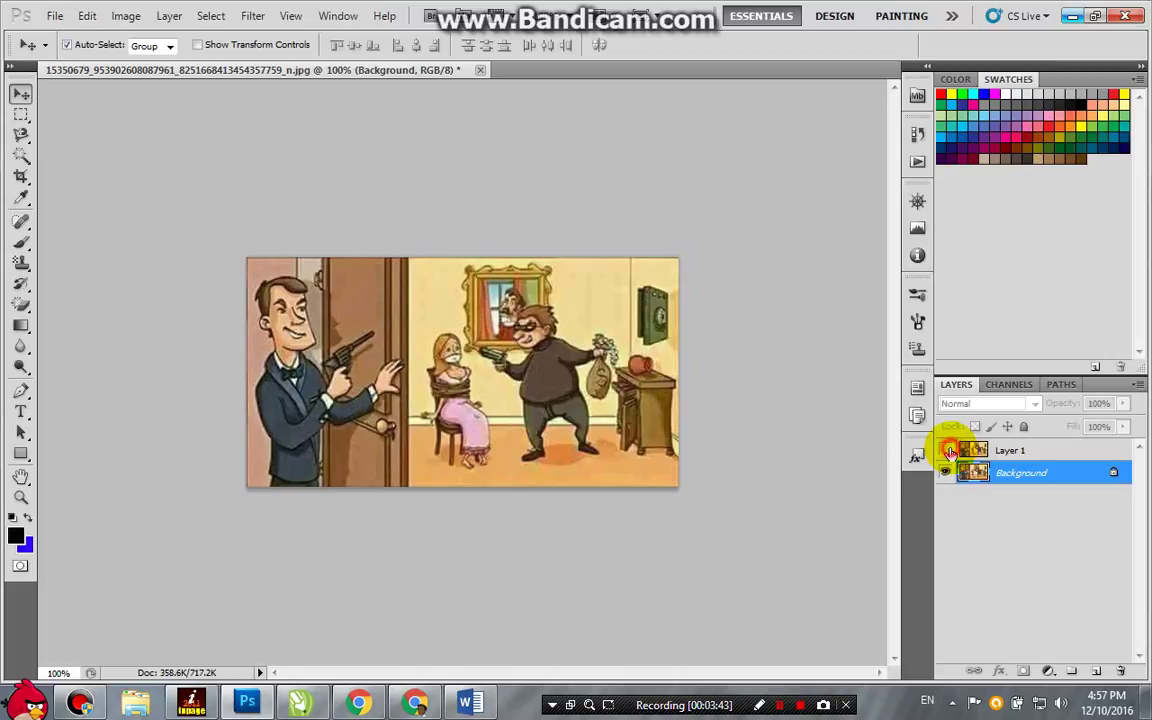
click(948, 451)
click(948, 451)
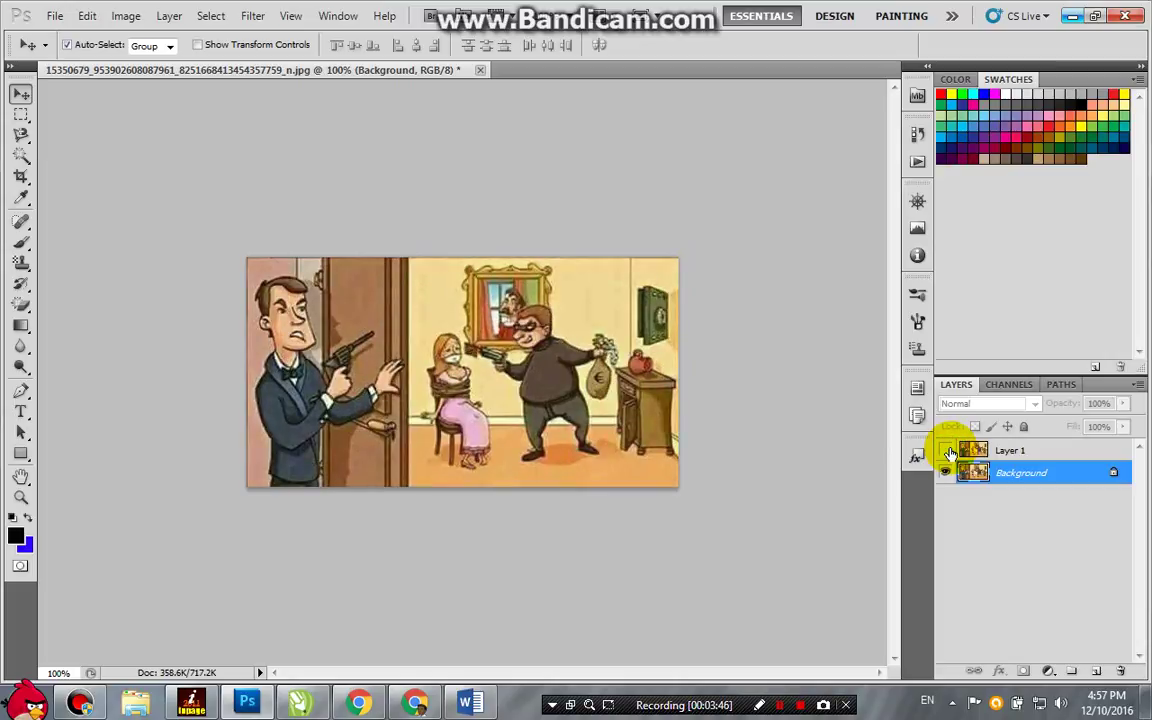
click(948, 451)
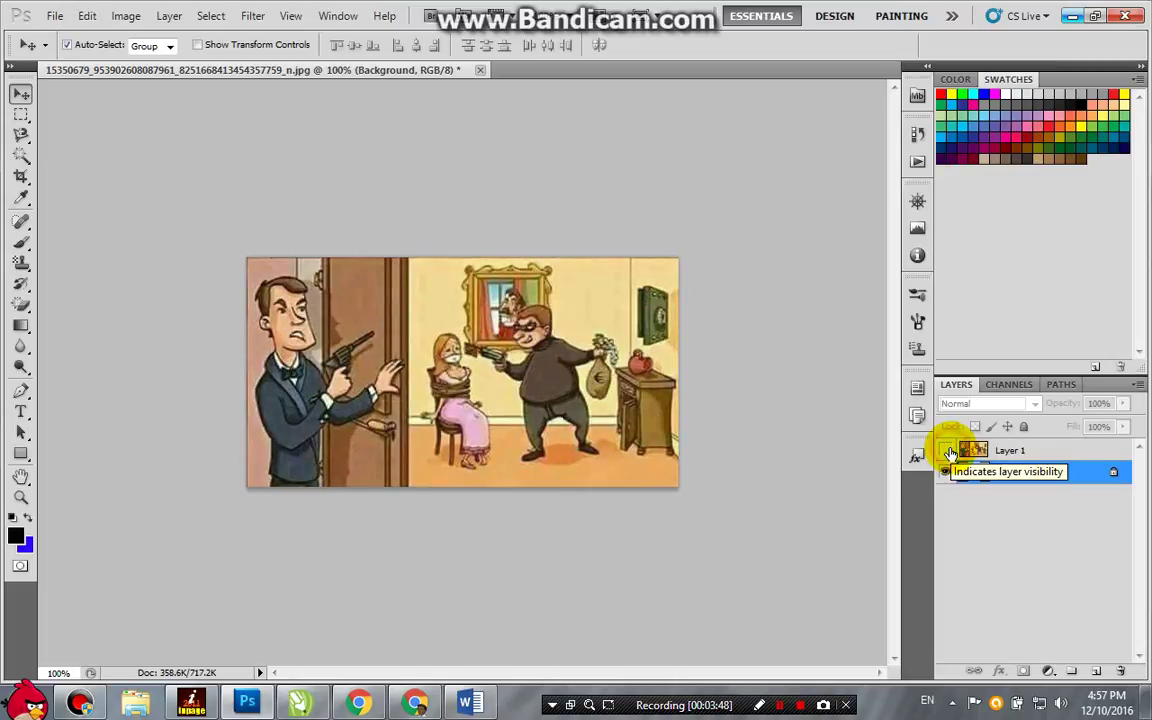
click(948, 451)
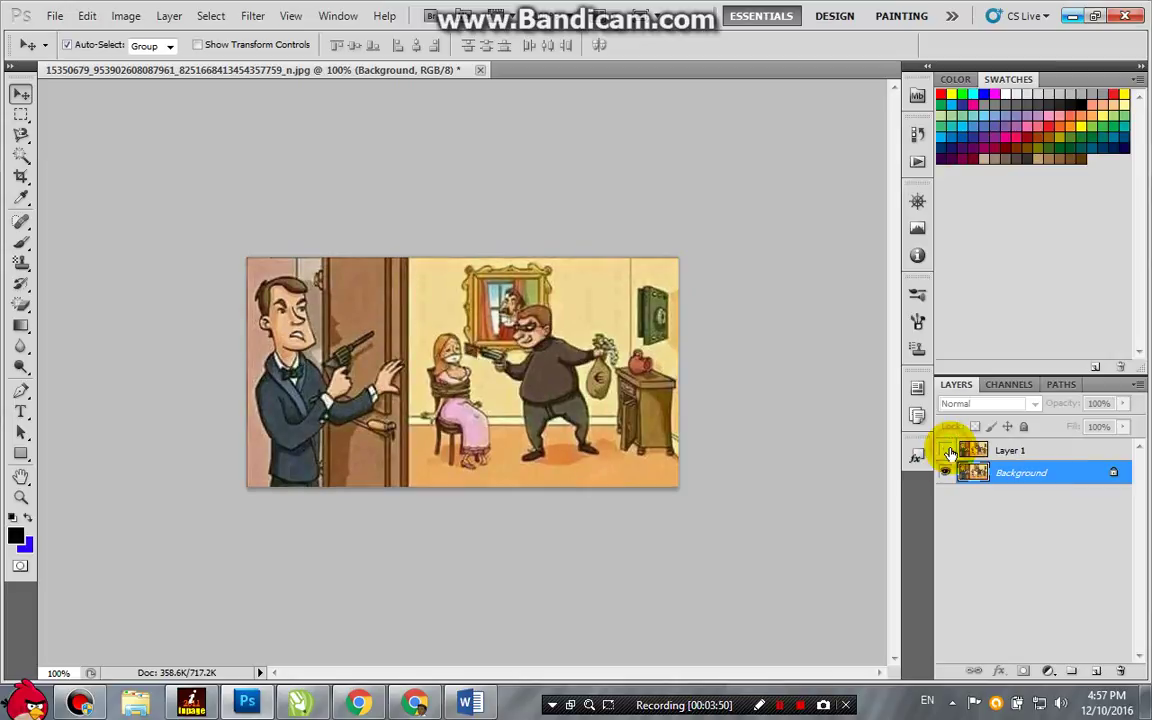
click(948, 451)
click(948, 451)
click(948, 451)
click(948, 451)
click(948, 451)
click(948, 451)
click(948, 451)
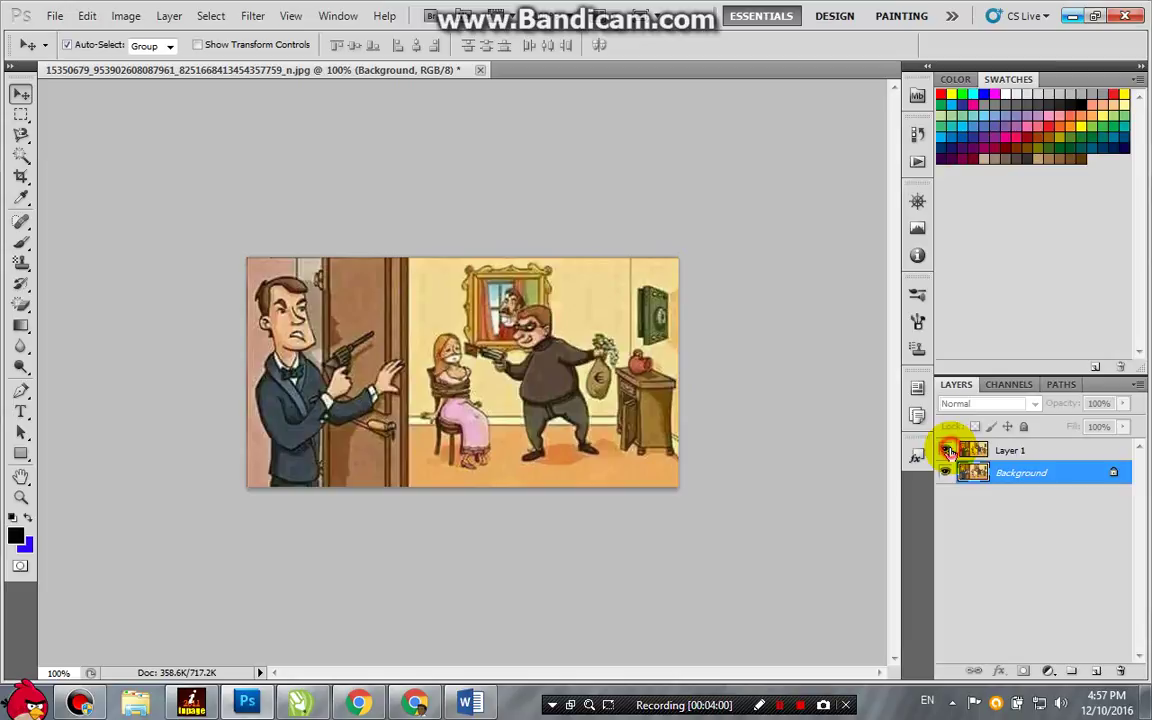
click(948, 451)
click(948, 451)
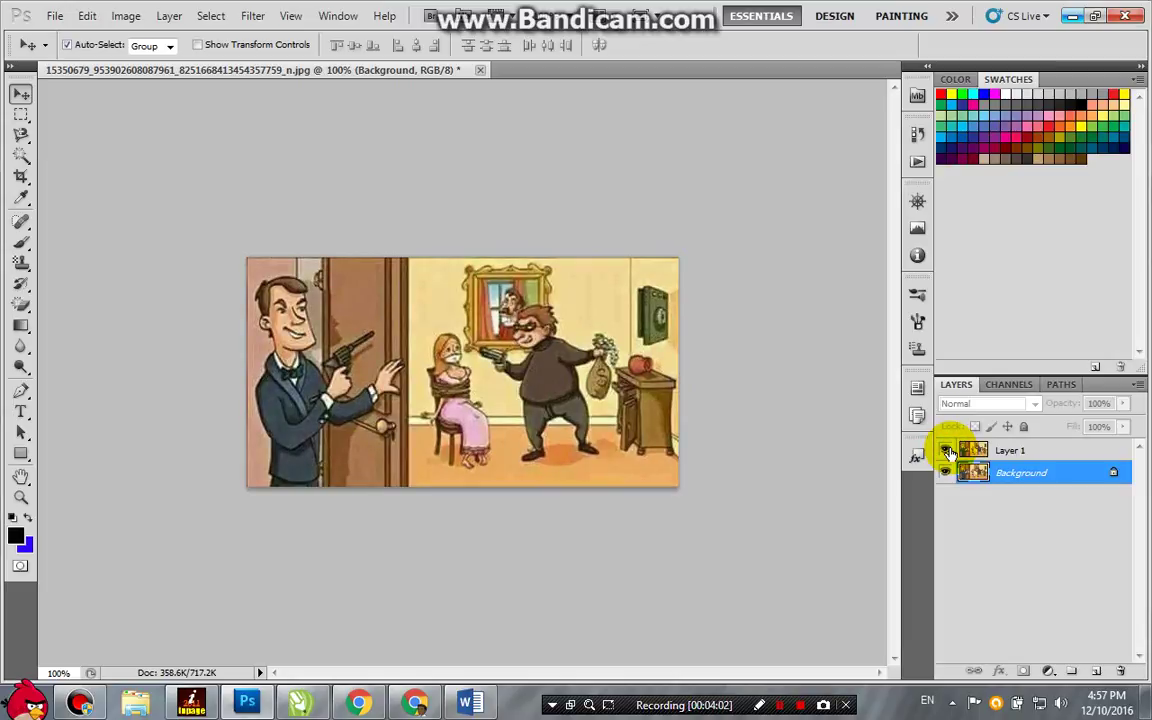
click(948, 451)
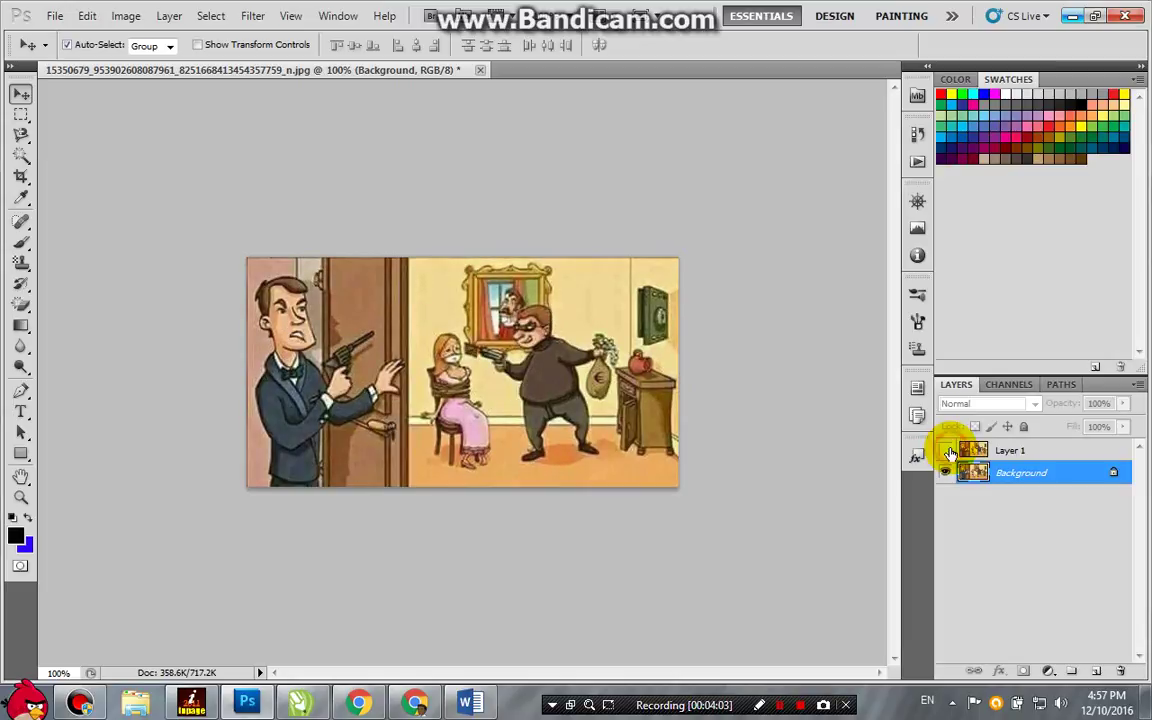
click(948, 451)
click(948, 451)
click(948, 451)
click(948, 451)
click(948, 451)
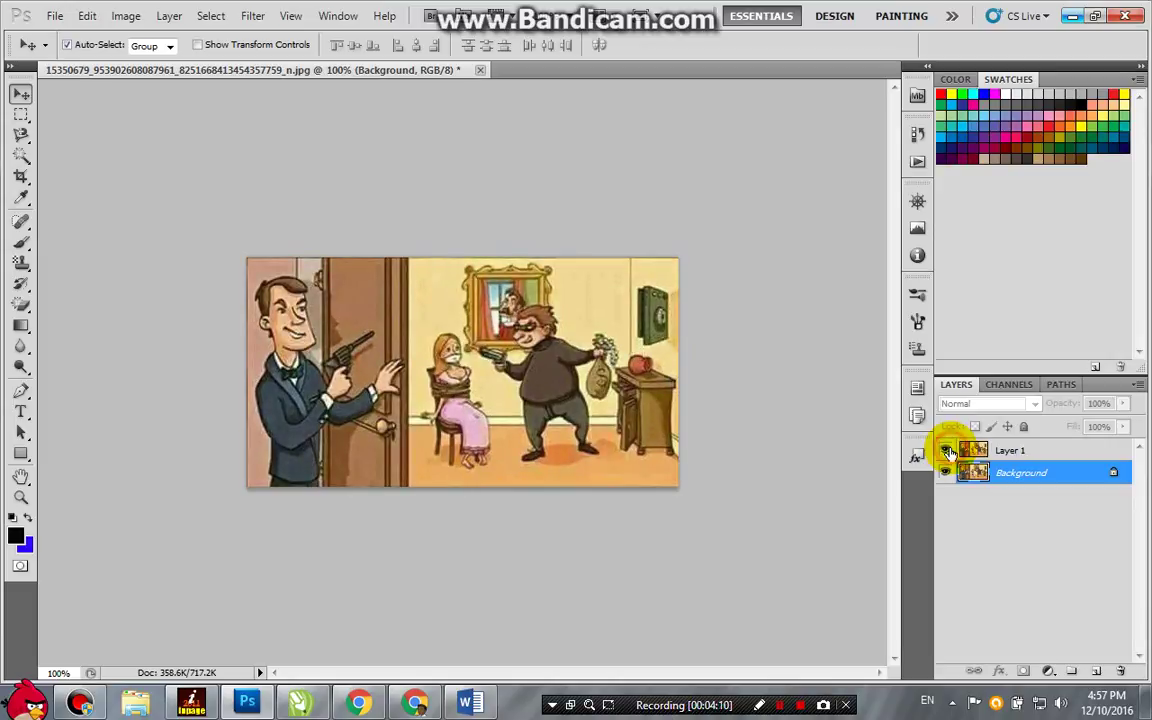
click(948, 451)
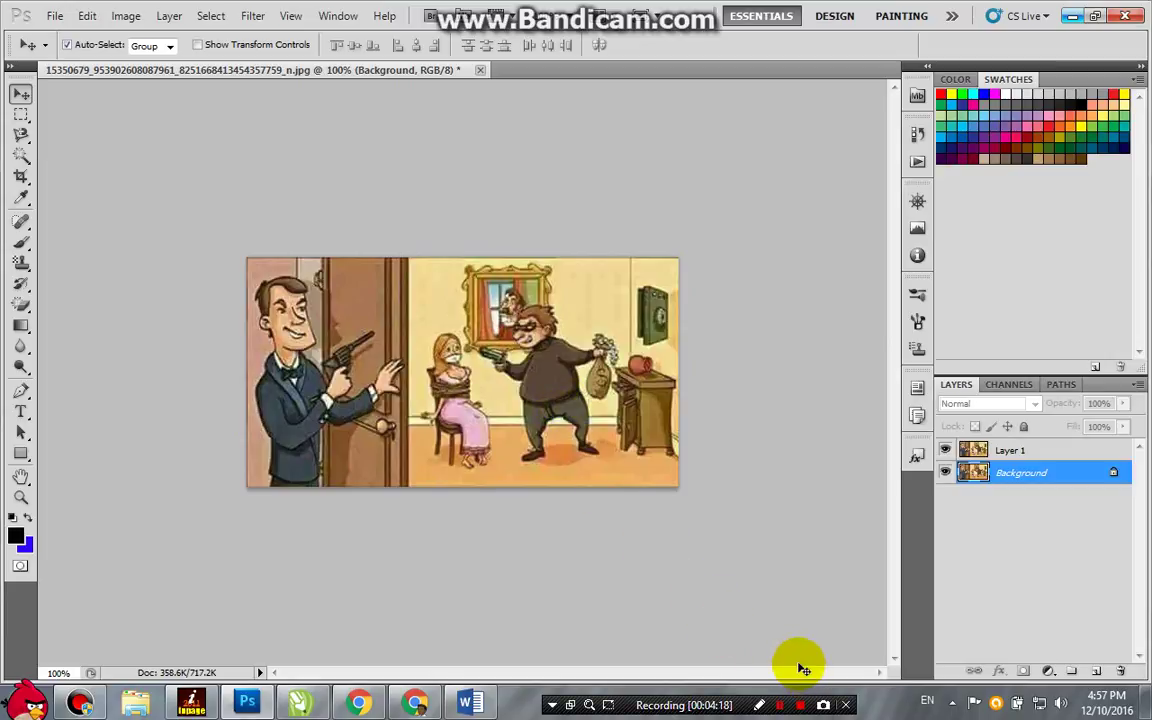
Bring up Chrome, then open and reload the YouTube My channel page.
click(416, 700)
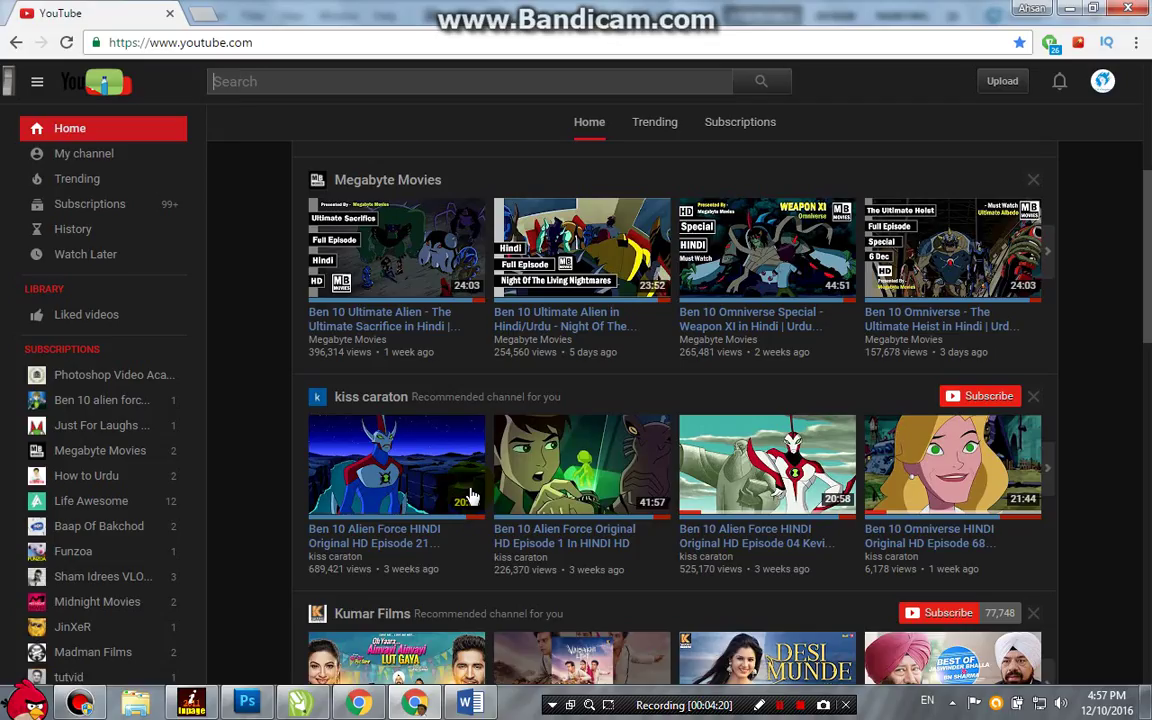
click(90, 160)
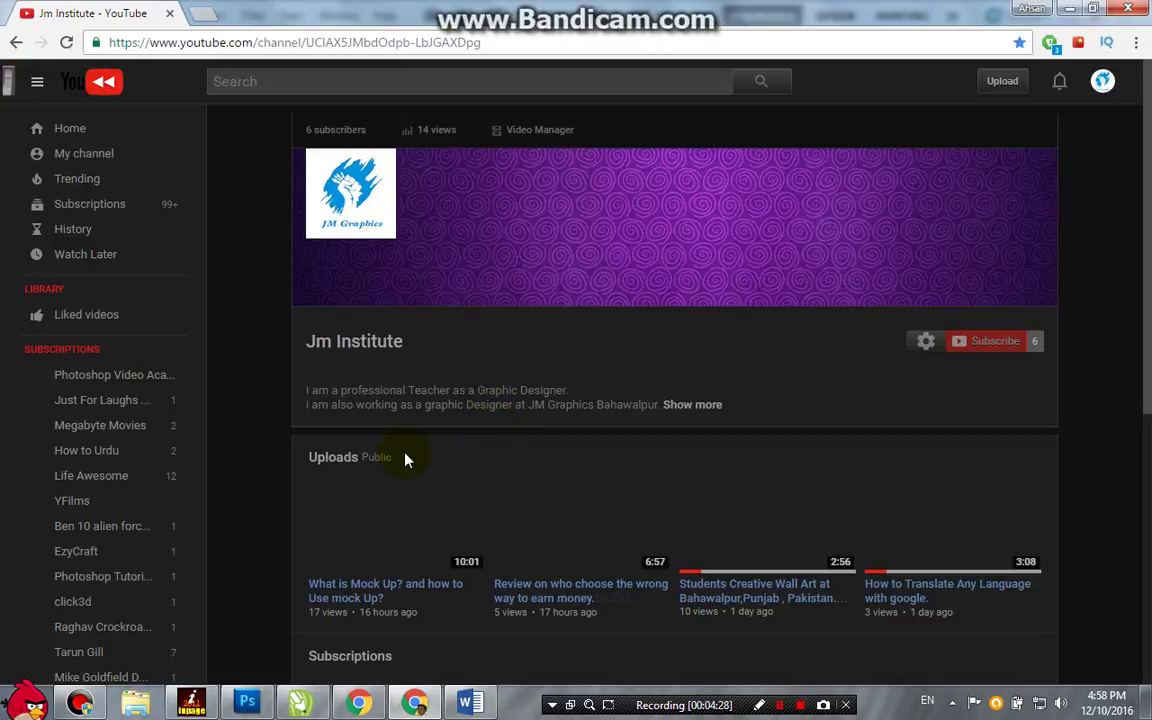
mouse_move(408, 459)
click(390, 590)
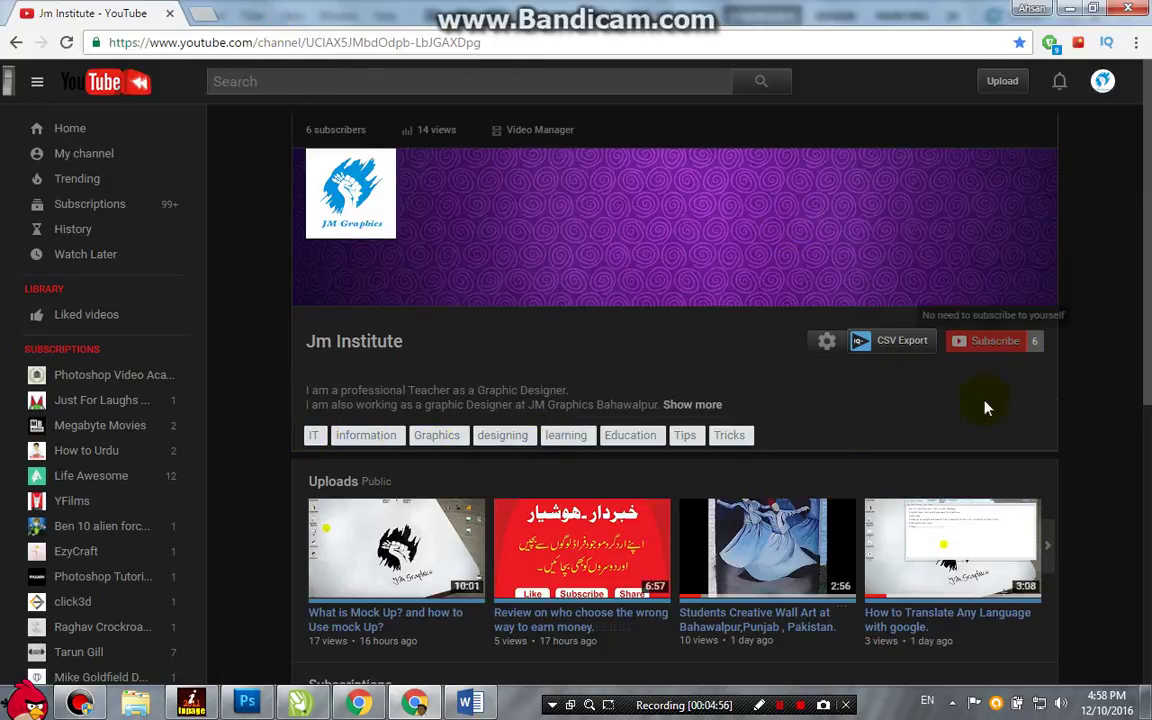
Browse the channel's uploads, then minimize Chrome and Photoshop to show the desktop.
scroll(1131, 465, down, 1)
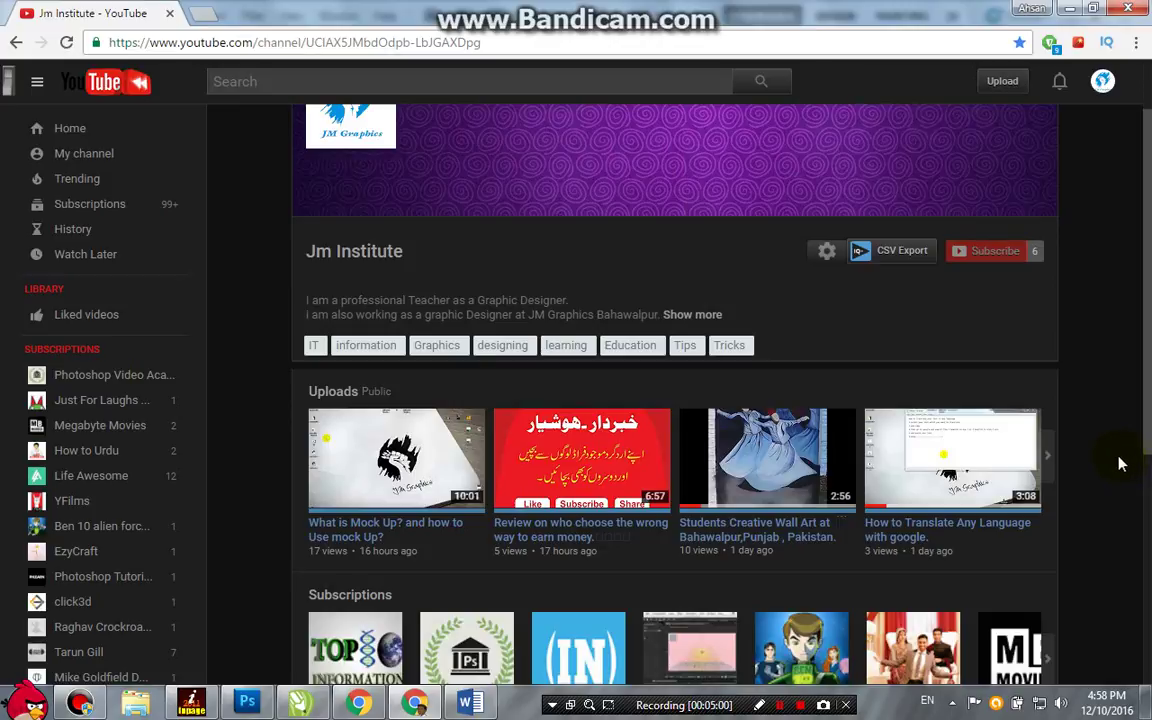
scroll(1119, 463, up, 1)
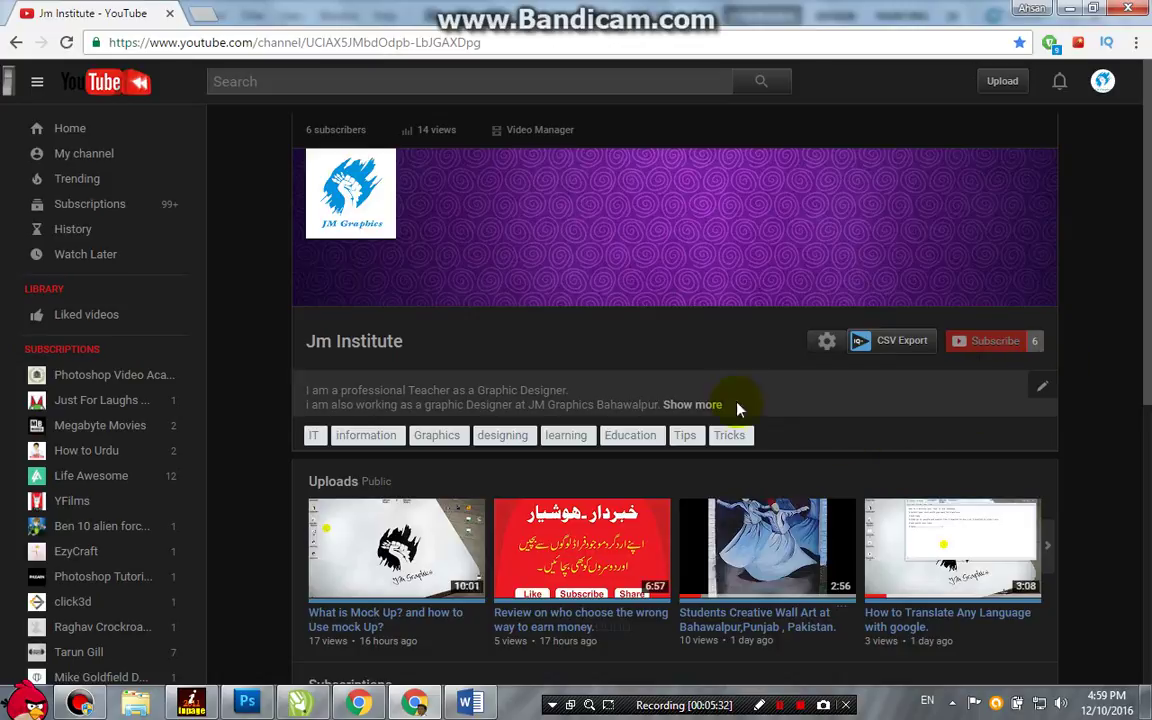
click(724, 294)
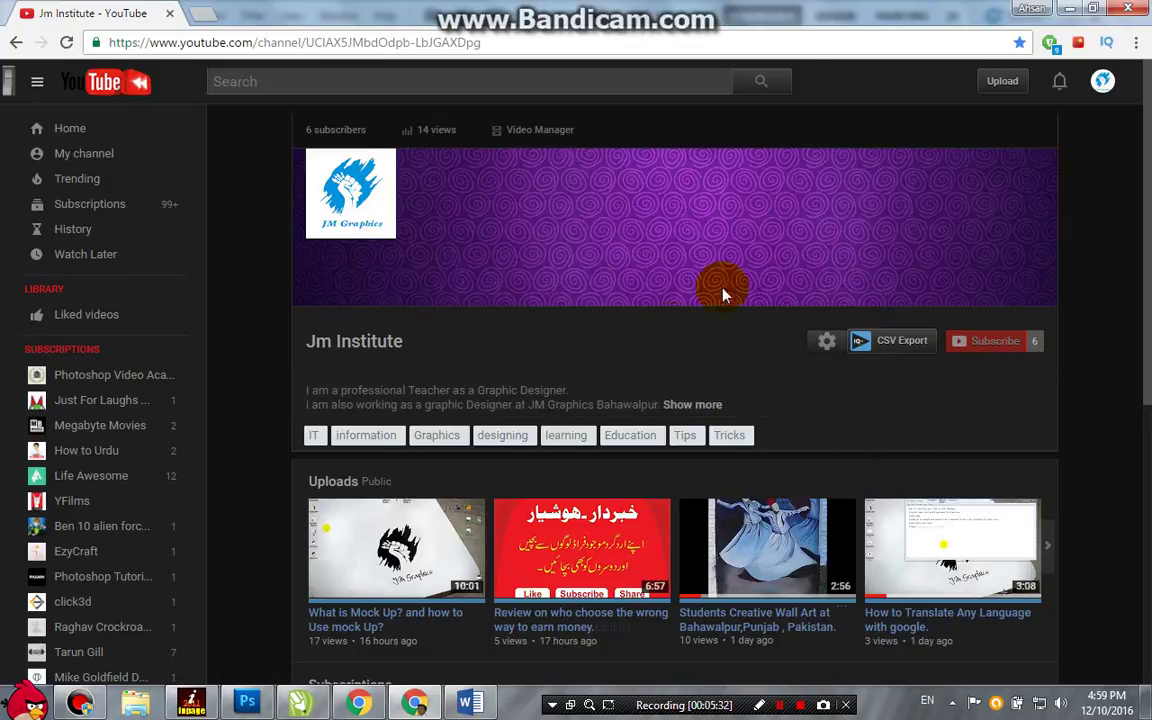
click(1069, 8)
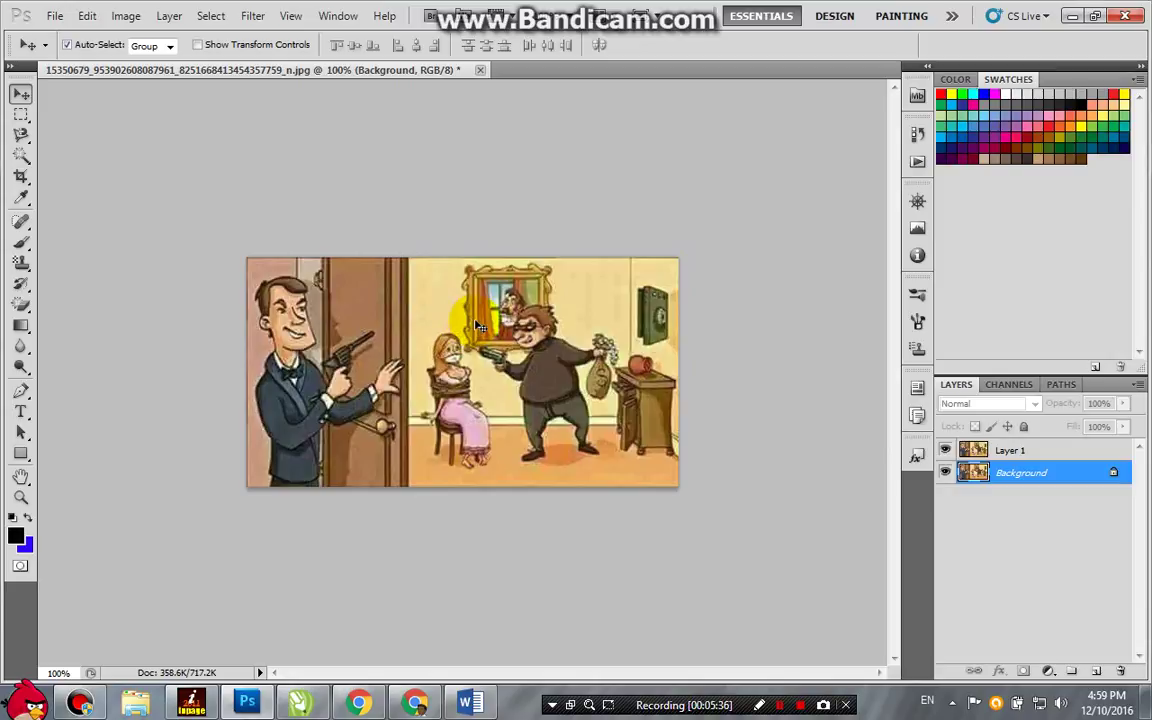
click(1072, 17)
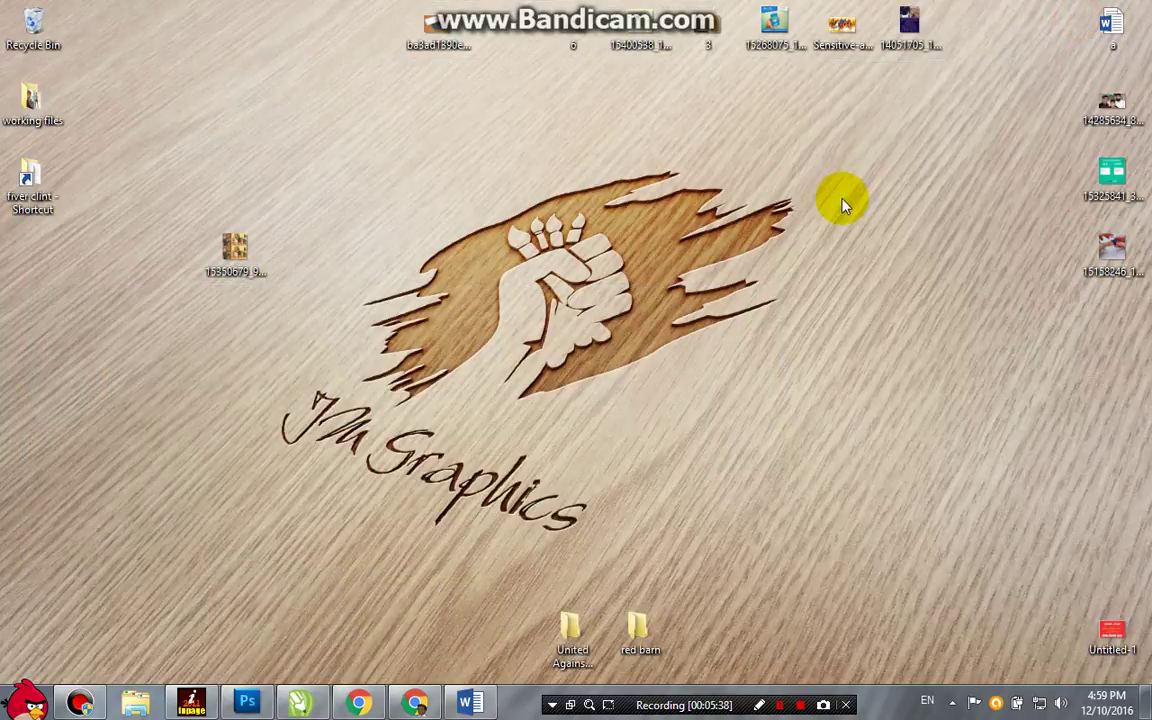
Move the cartoon image icon into the desktop's top row and stop the Bandicam recording.
drag(224, 265, 368, 32)
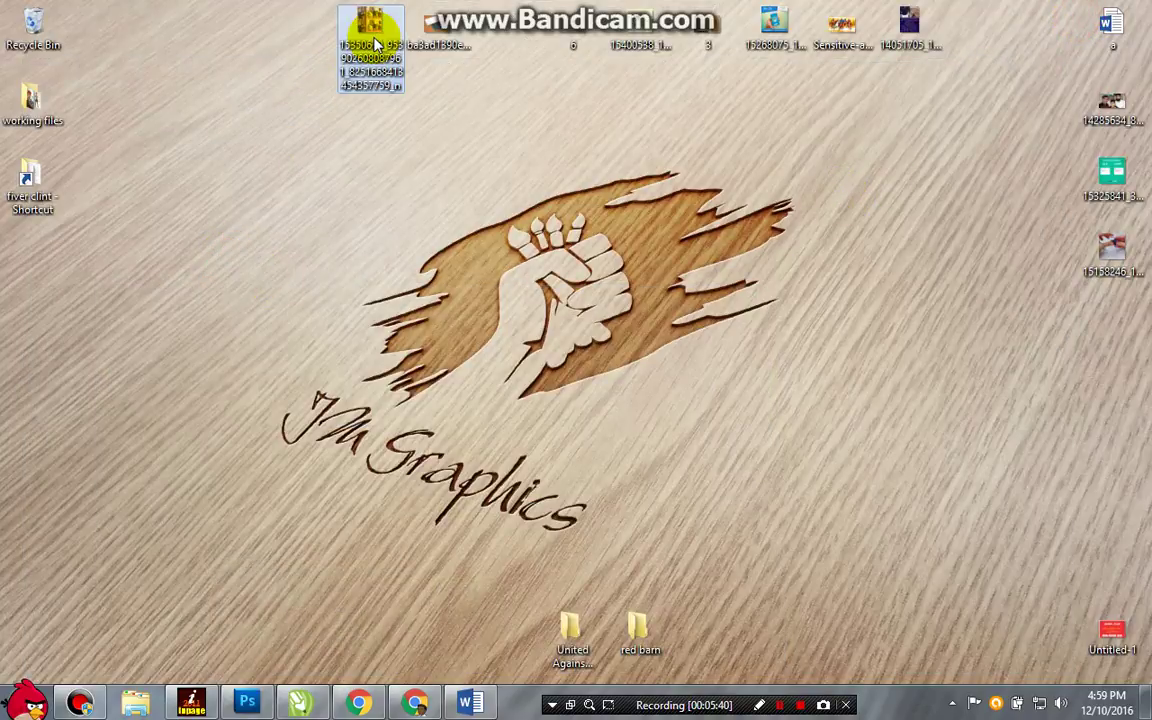
click(800, 707)
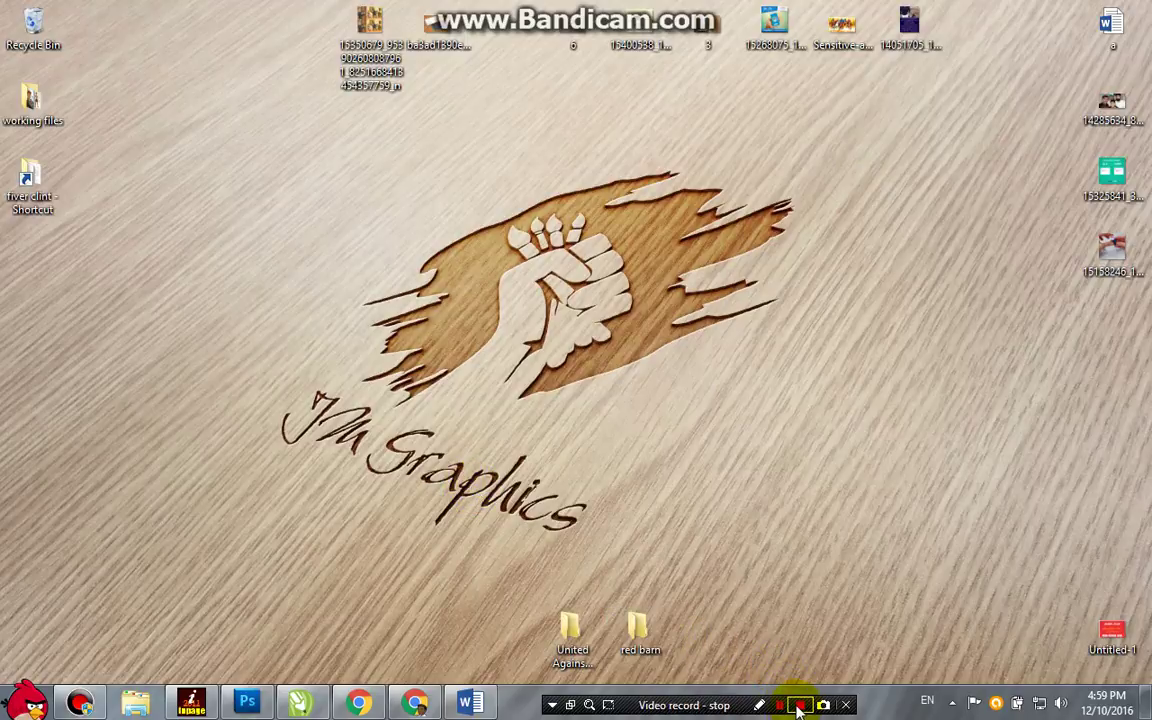